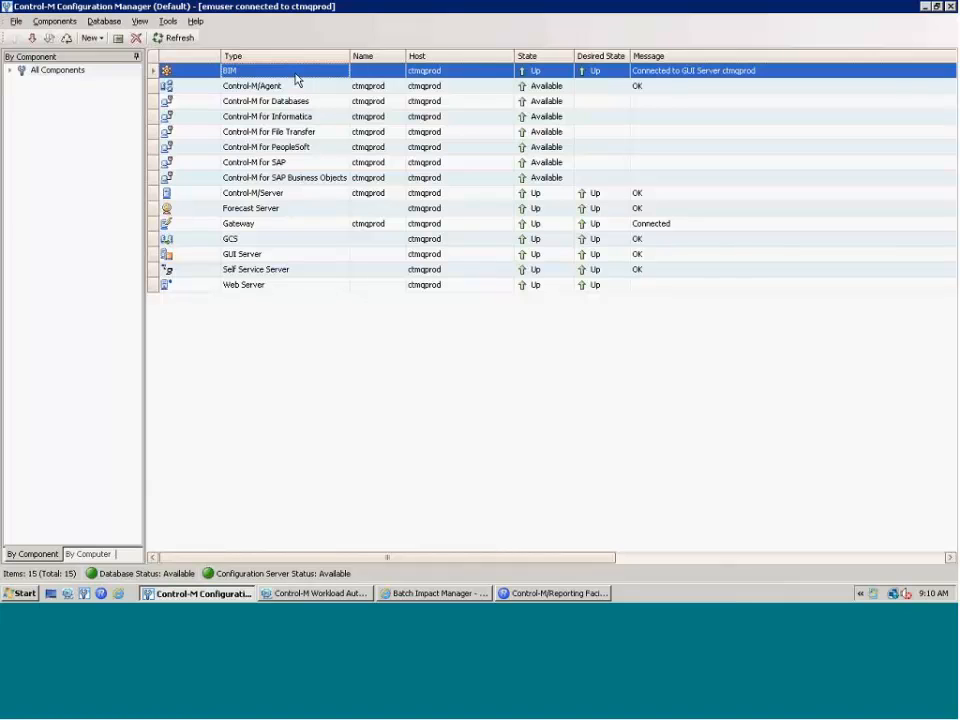
pyautogui.doubleClick(296, 79)
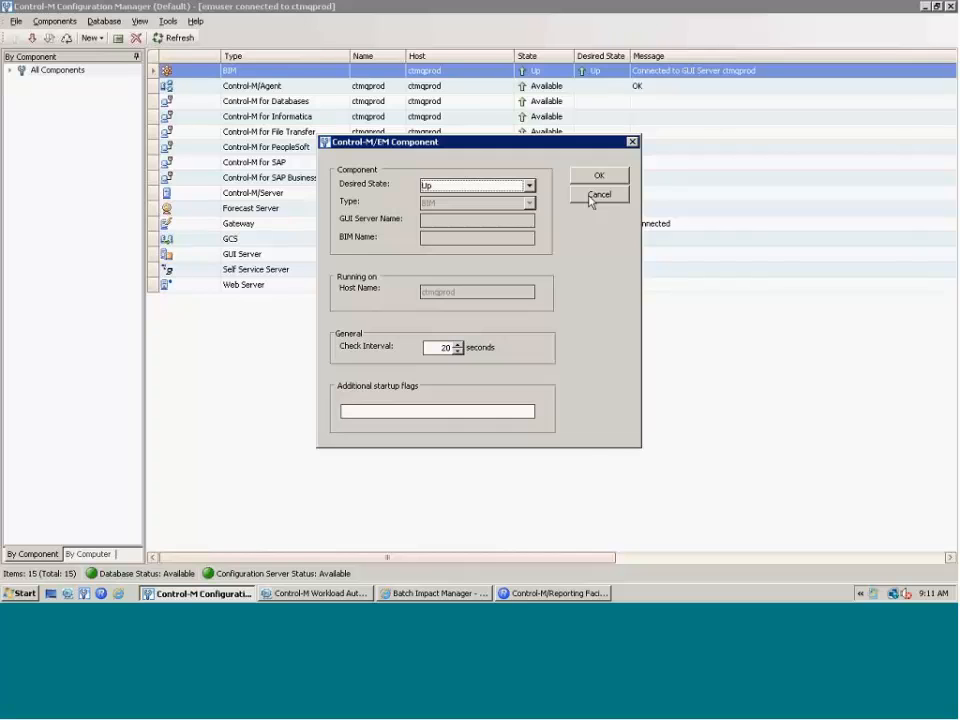
pyautogui.click(598, 195)
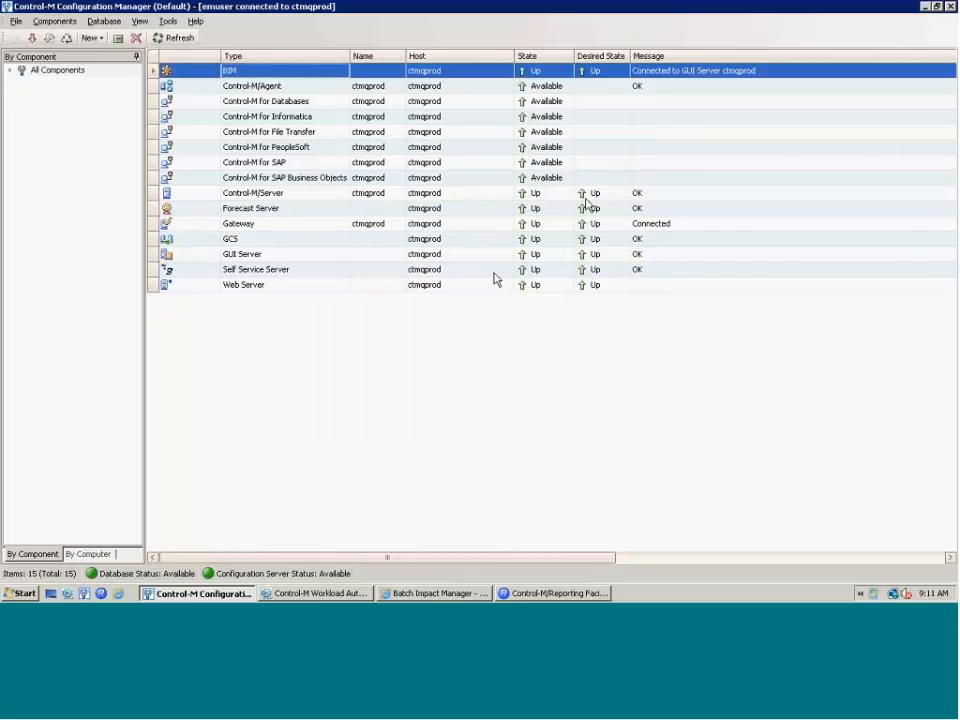
# - Select the Web Server component and bring up the Tools menu's System Configuration choices
pyautogui.click(252, 286)
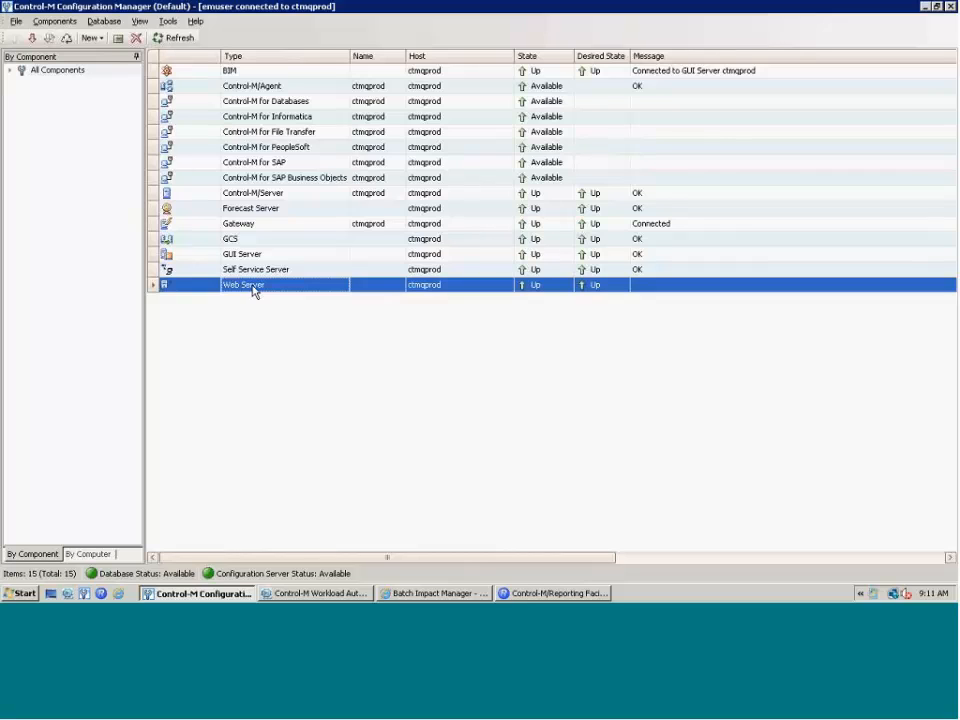
pyautogui.click(170, 22)
pyautogui.moveTo(349, 40)
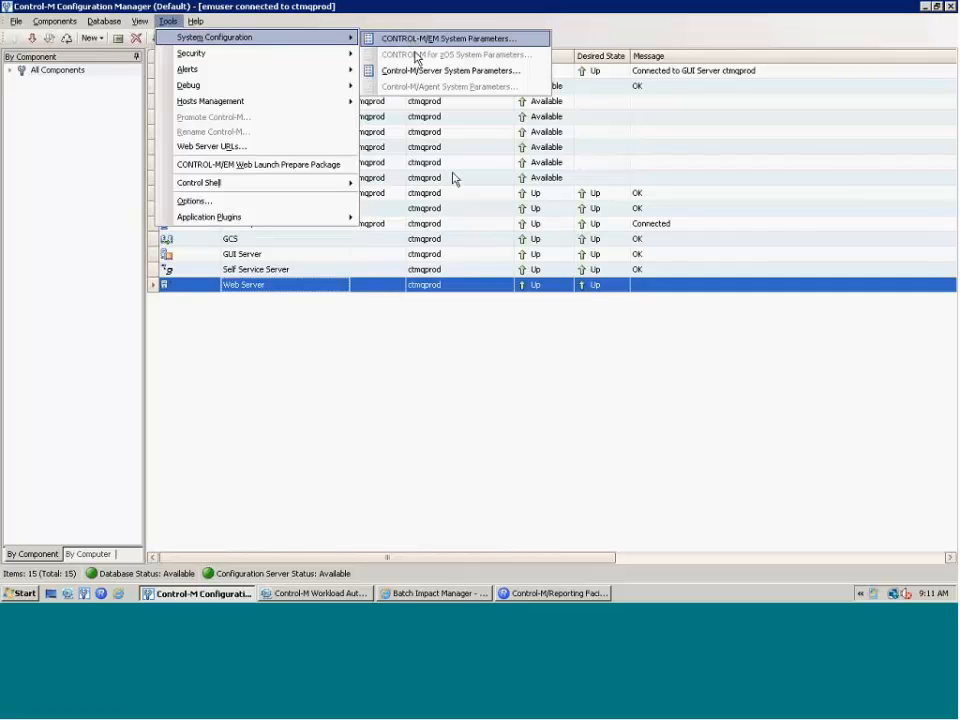
# - Inspect the advanced Control-M/EM EmailSender and EmailServer parameters, then close the parameters window
pyautogui.press('Return')
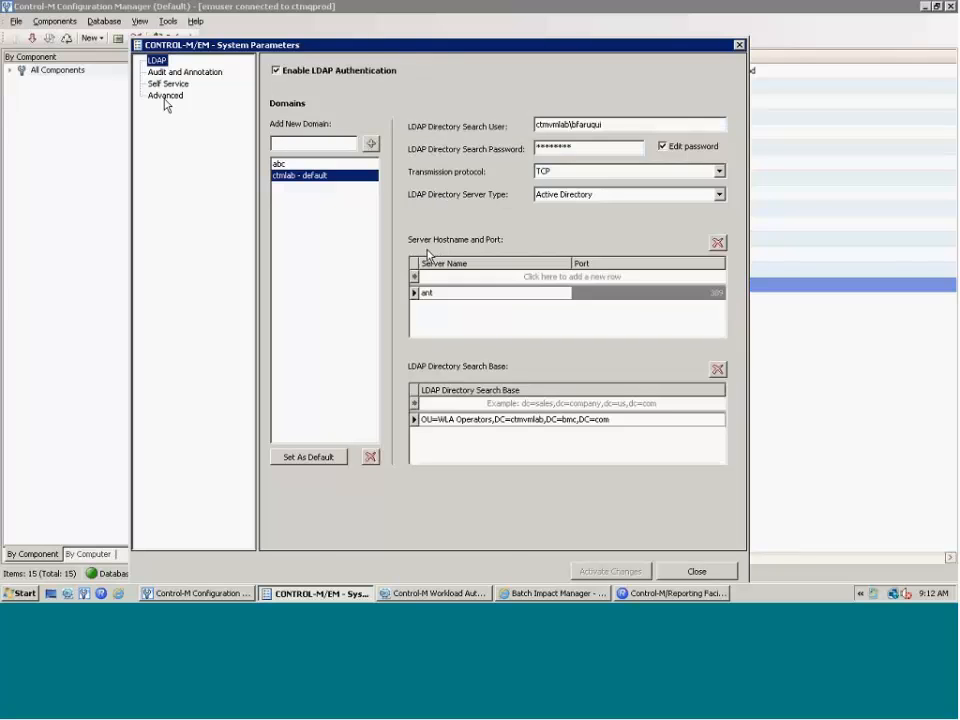
pyautogui.click(165, 96)
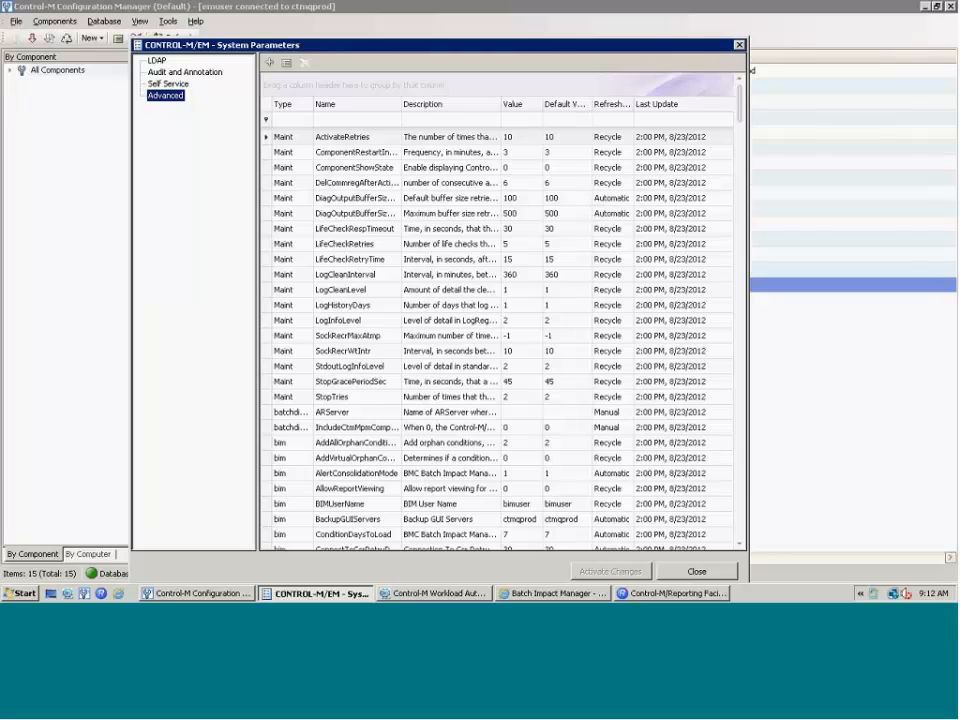
pyautogui.scroll(-9, 739, 549)
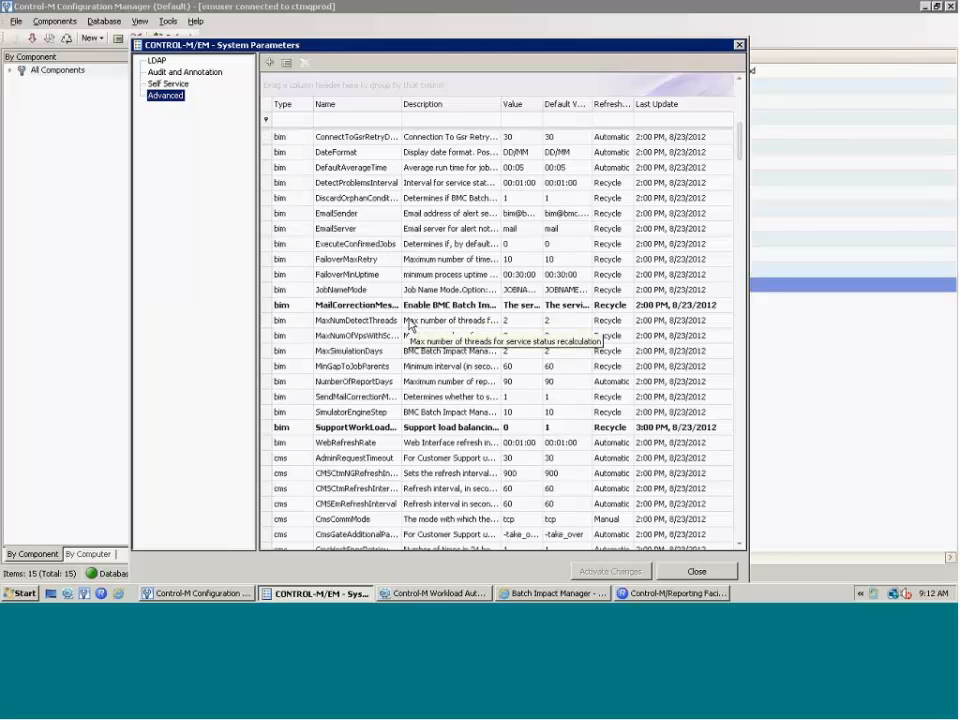
pyautogui.click(348, 215)
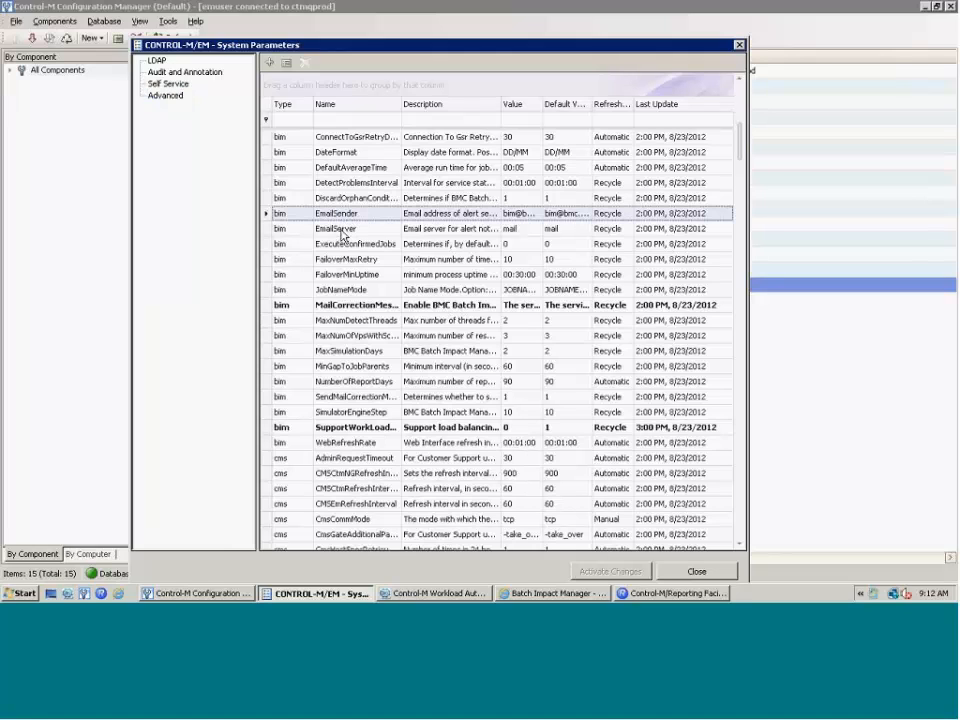
pyautogui.click(343, 230)
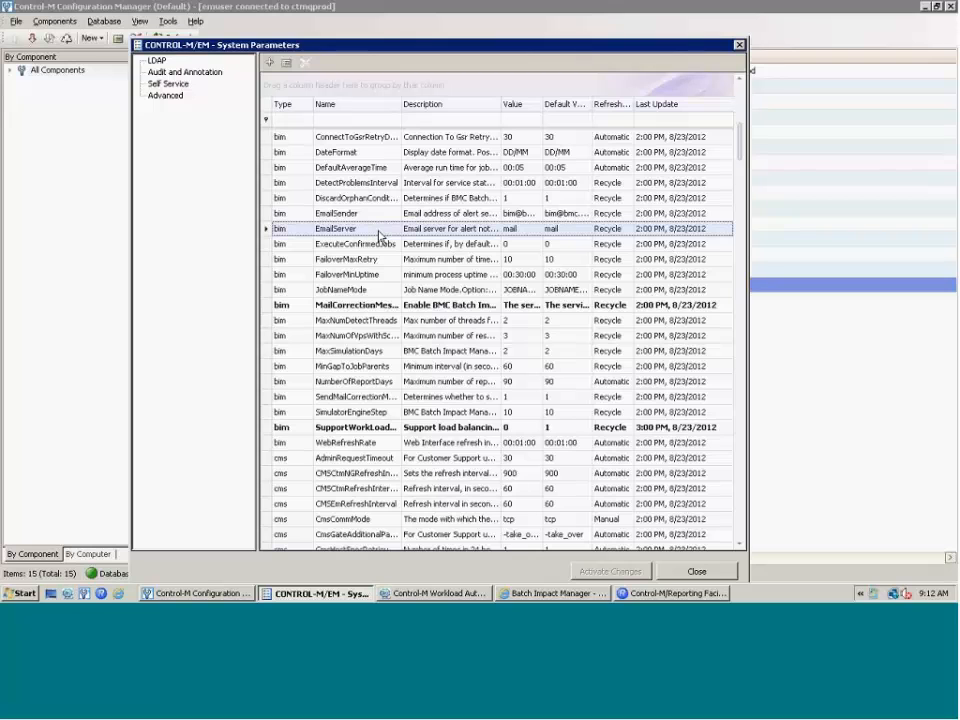
pyautogui.click(739, 45)
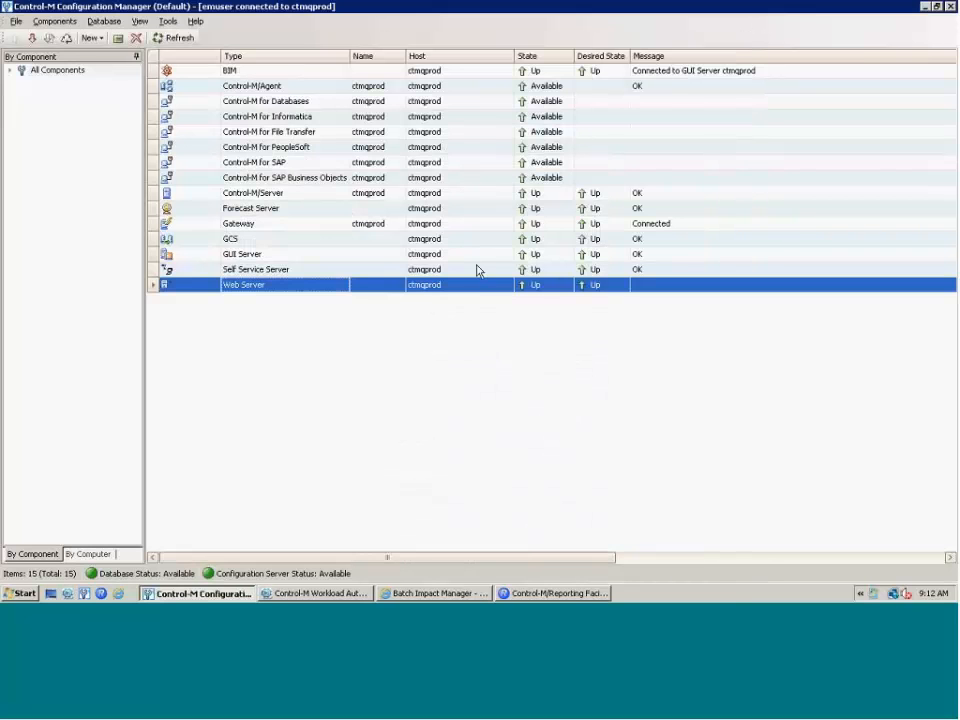
# - Switch to the Control-M Workload Automation window showing the read-only bimdemo flow
pyautogui.click(317, 593)
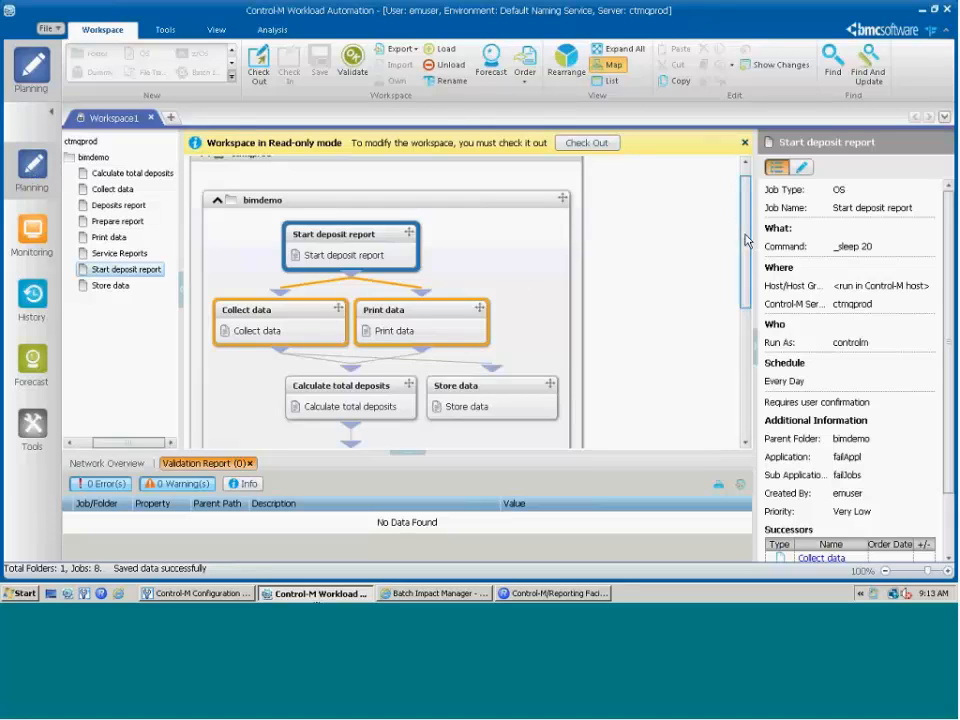
# - Bring the Service Reports job into view and check out the bimdemo workspace for editing
pyautogui.scroll(-1, 748, 250)
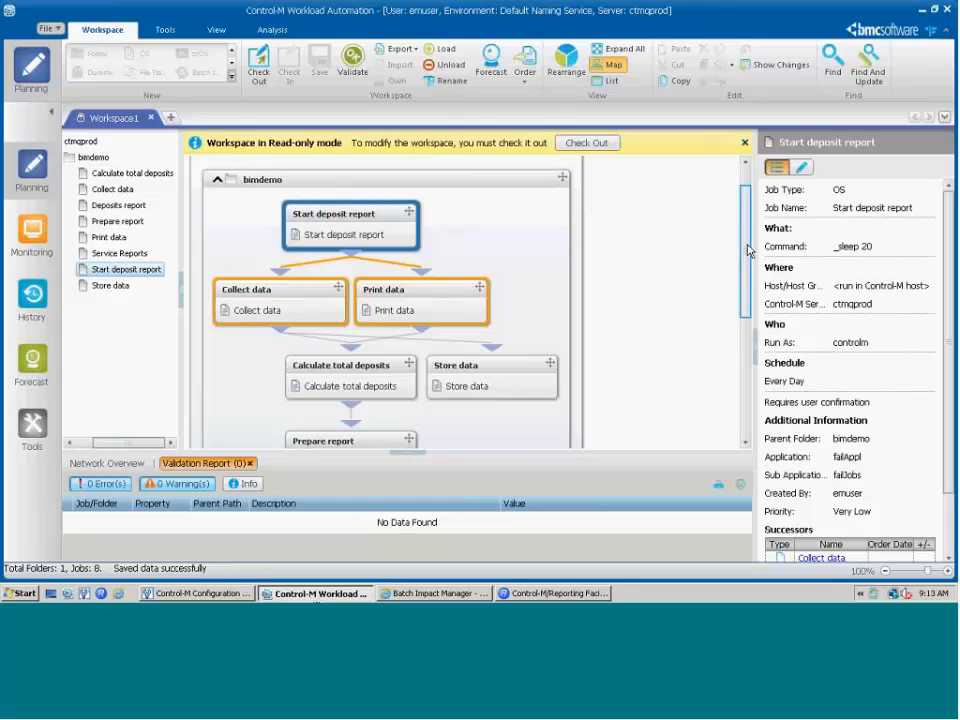
pyautogui.moveTo(748, 255)
pyautogui.mouseDown()
pyautogui.moveTo(745, 290)
pyautogui.moveTo(746, 280)
pyautogui.mouseUp()
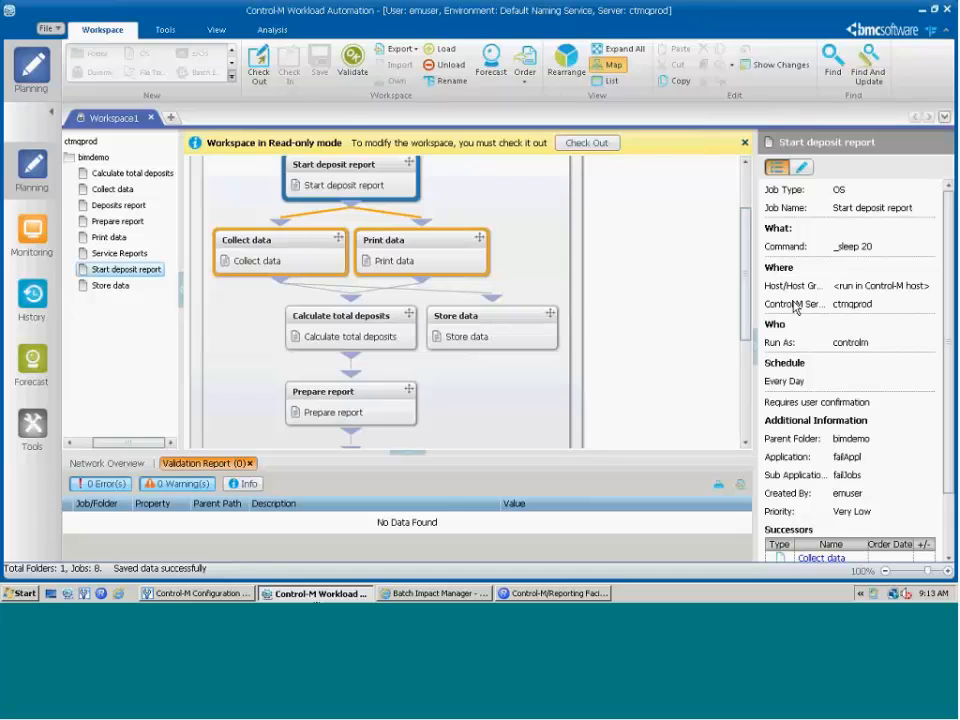
pyautogui.moveTo(744, 284); pyautogui.dragTo(744, 354)
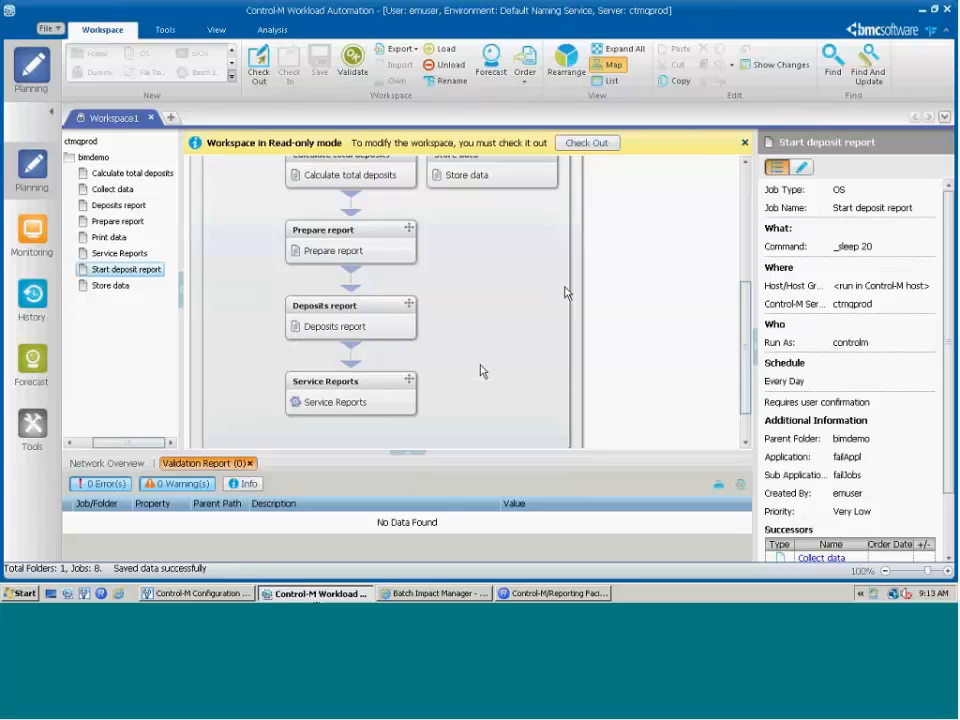
pyautogui.click(587, 143)
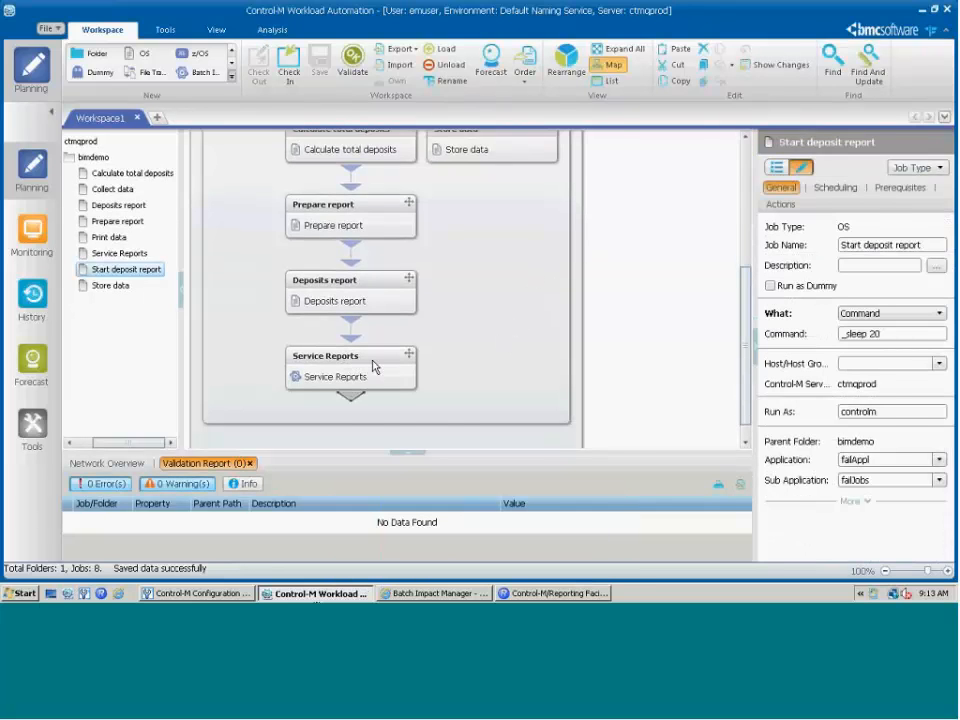
# - Review the Service Reports job's 23:00 +1 day deadline and edit its job-failure Notify action
pyautogui.doubleClick(374, 367)
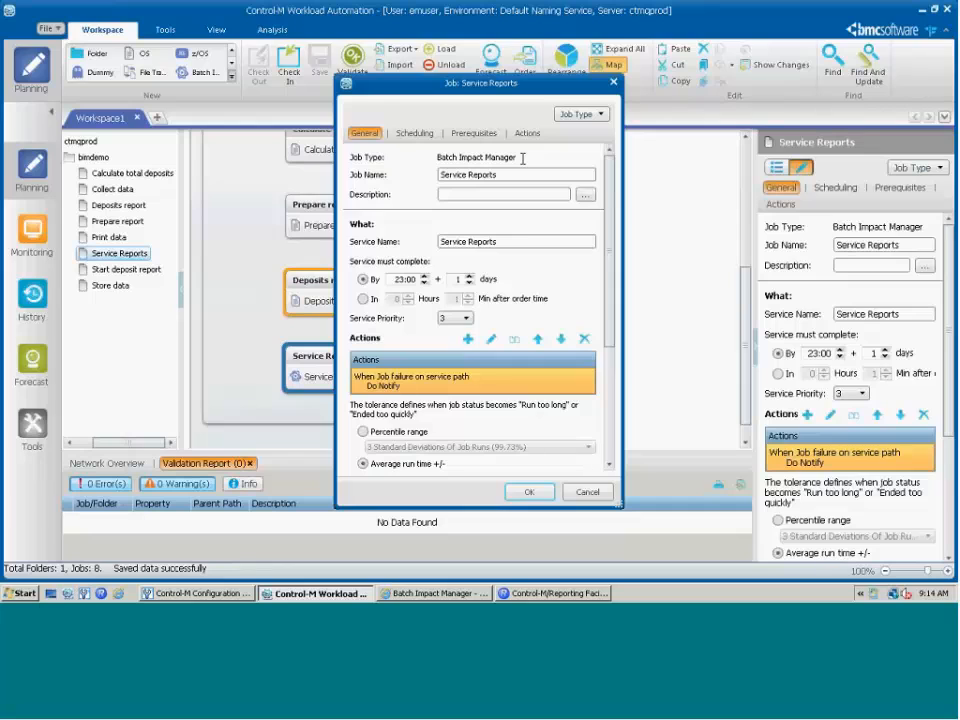
pyautogui.click(494, 241)
pyautogui.scroll(-1, 608, 330)
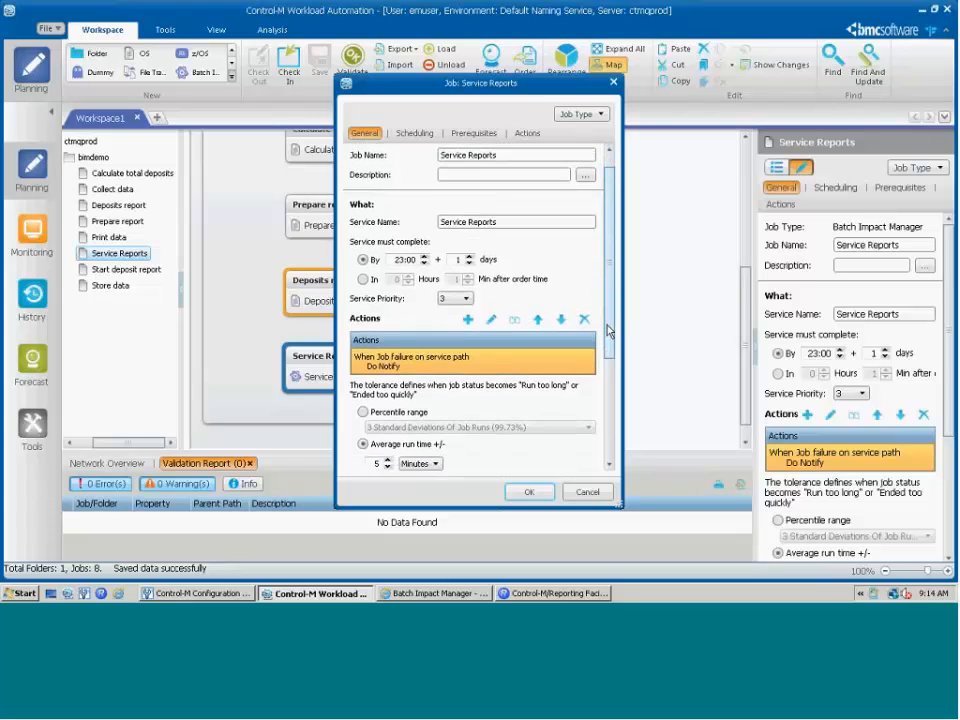
pyautogui.scroll(-1, 607, 333)
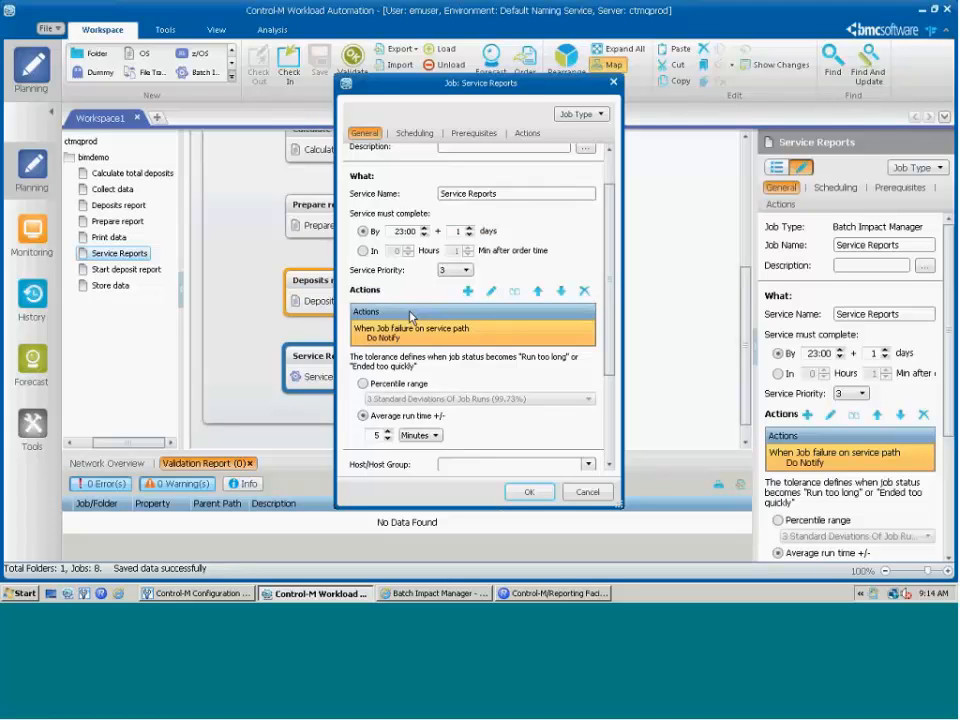
pyautogui.click(491, 291)
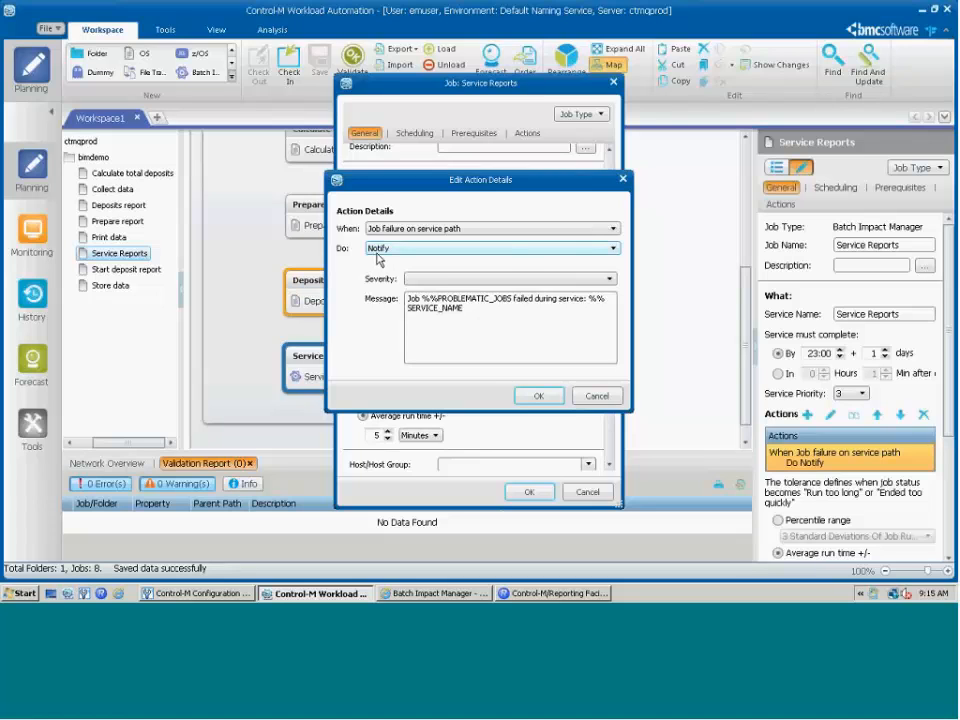
# - Inspect the Notify action's trigger, type and failure message, then cancel without changes
pyautogui.click(614, 229)
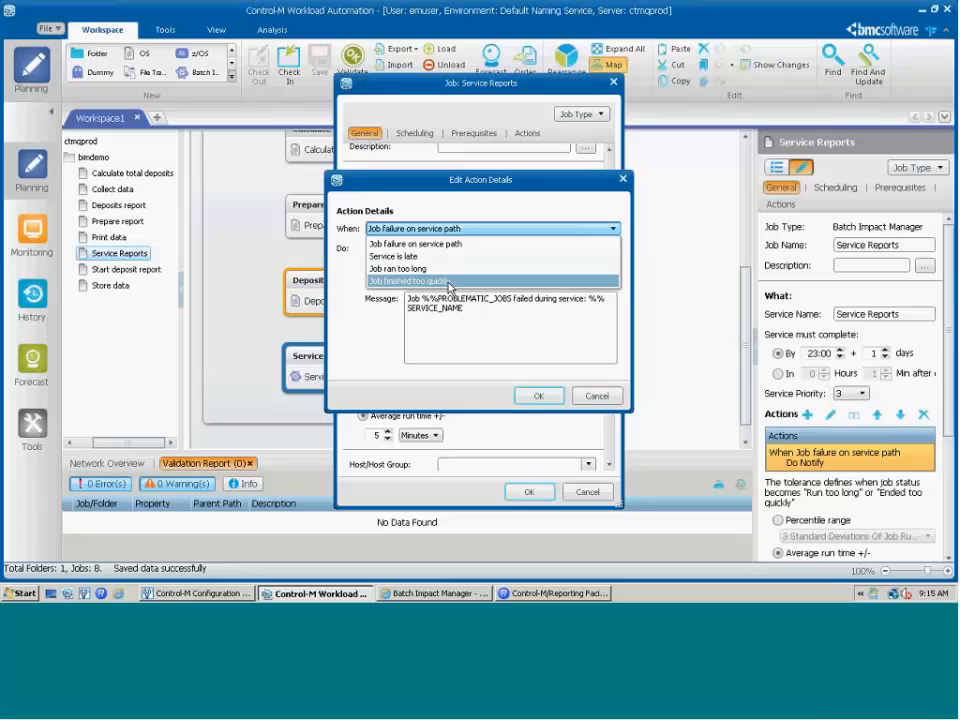
pyautogui.press('Escape')
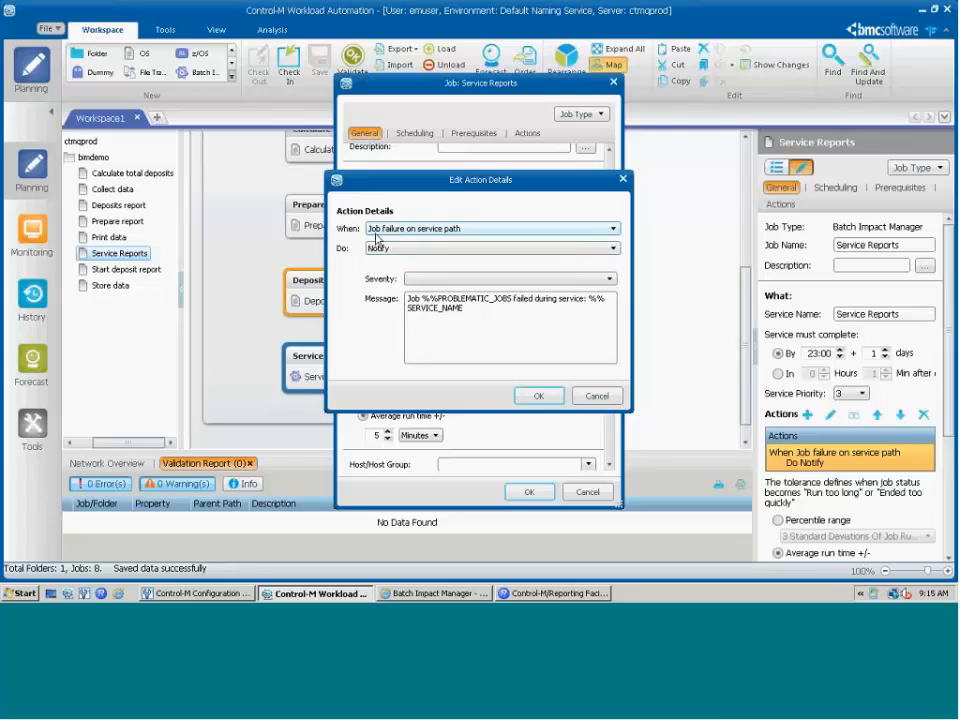
pyautogui.click(614, 249)
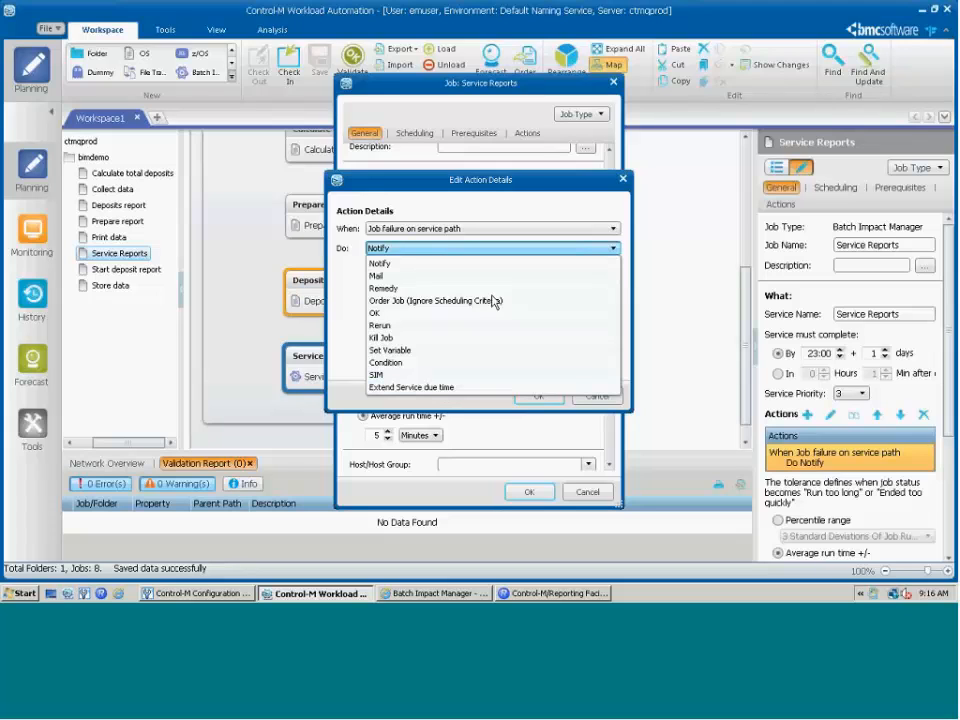
pyautogui.click(456, 250)
pyautogui.click(467, 317)
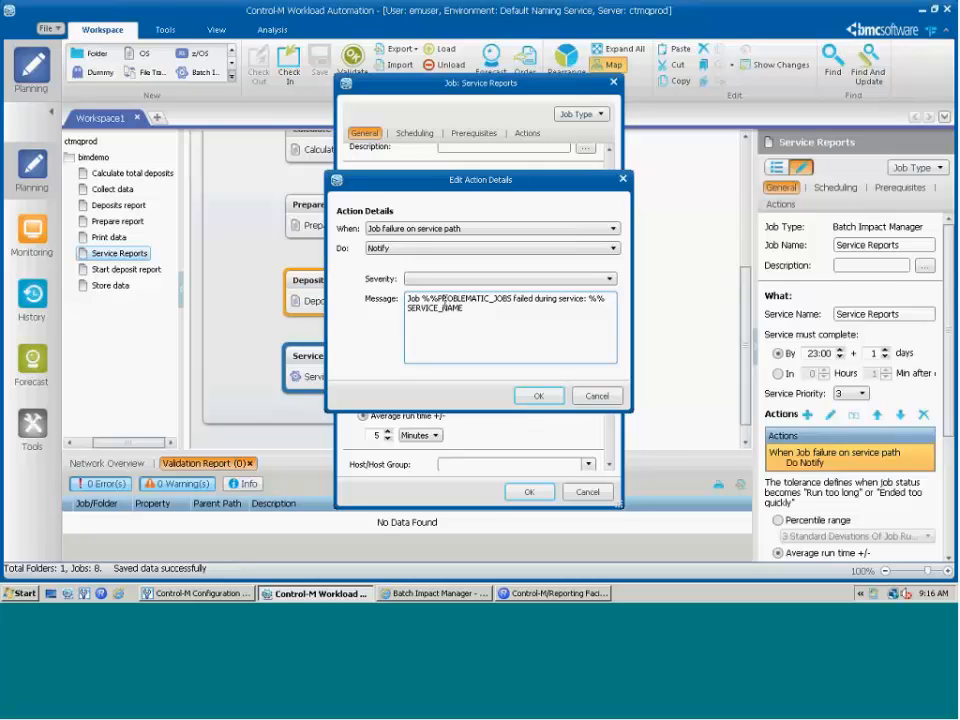
pyautogui.moveTo(421, 299); pyautogui.dragTo(510, 302)
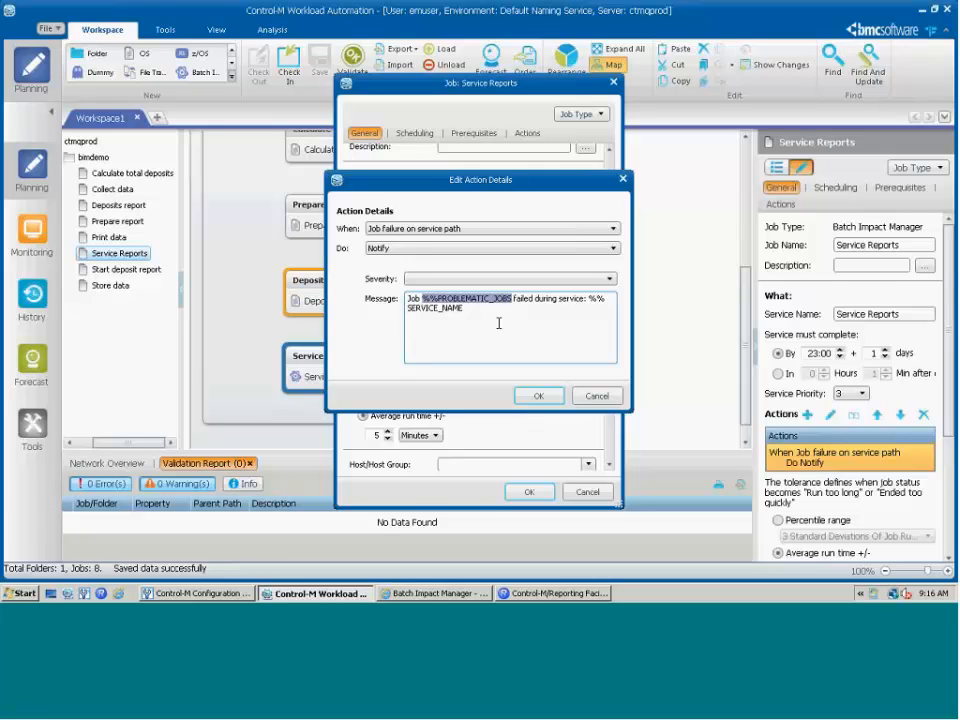
pyautogui.click(599, 395)
pyautogui.click(589, 492)
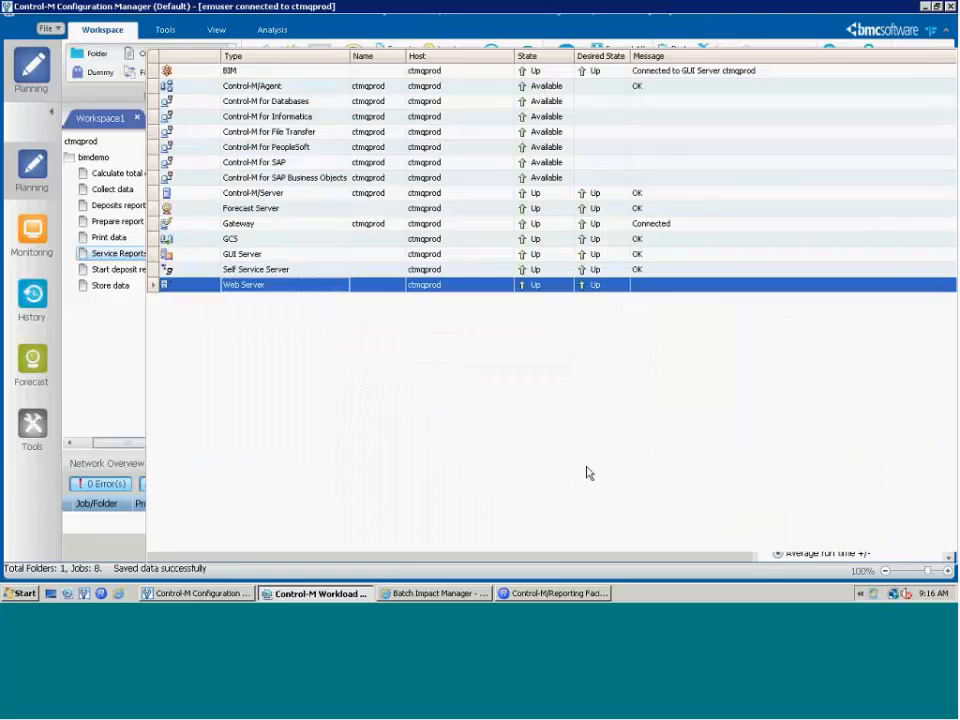
pyautogui.scroll(5, 746, 249)
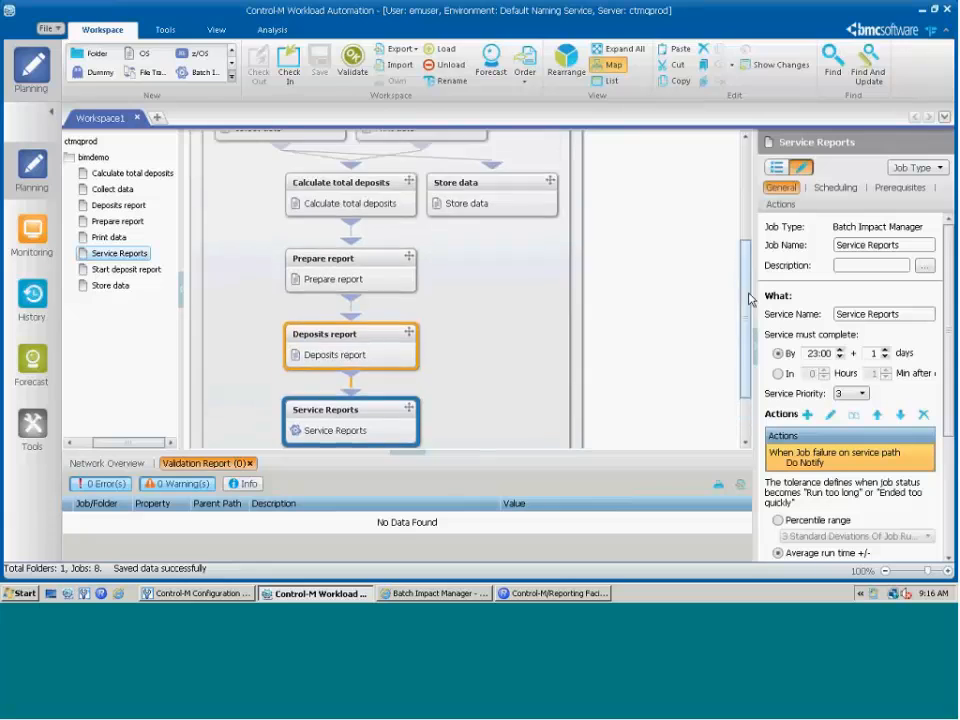
pyautogui.scroll(2, 746, 249)
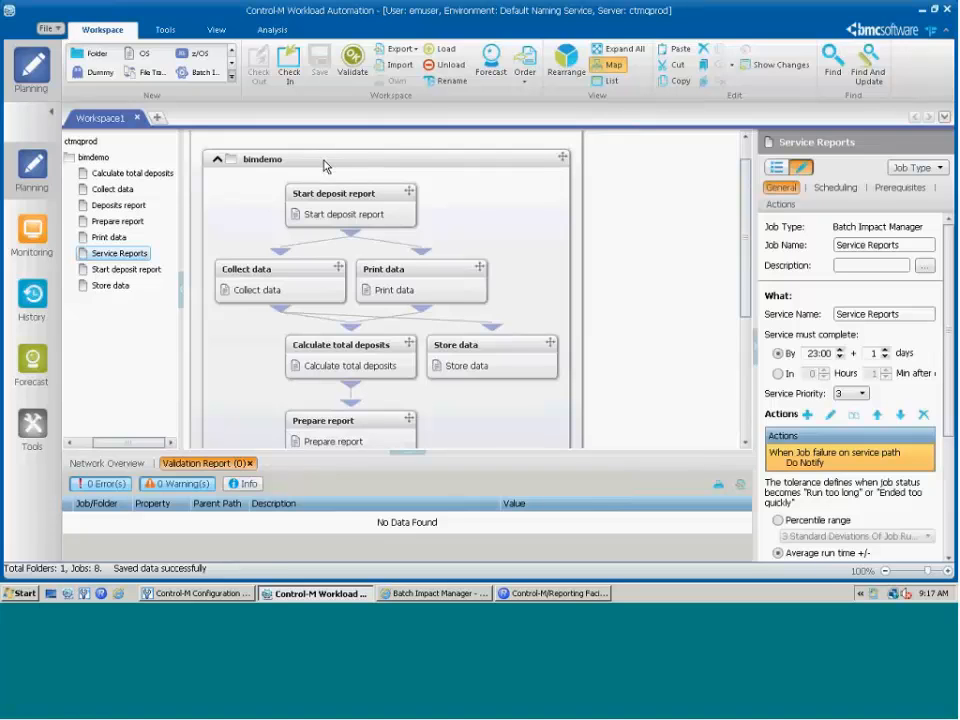
# - Order the bimdemo folder as an independent flow and switch to the Monitoring domain
pyautogui.rightClick(324, 165)
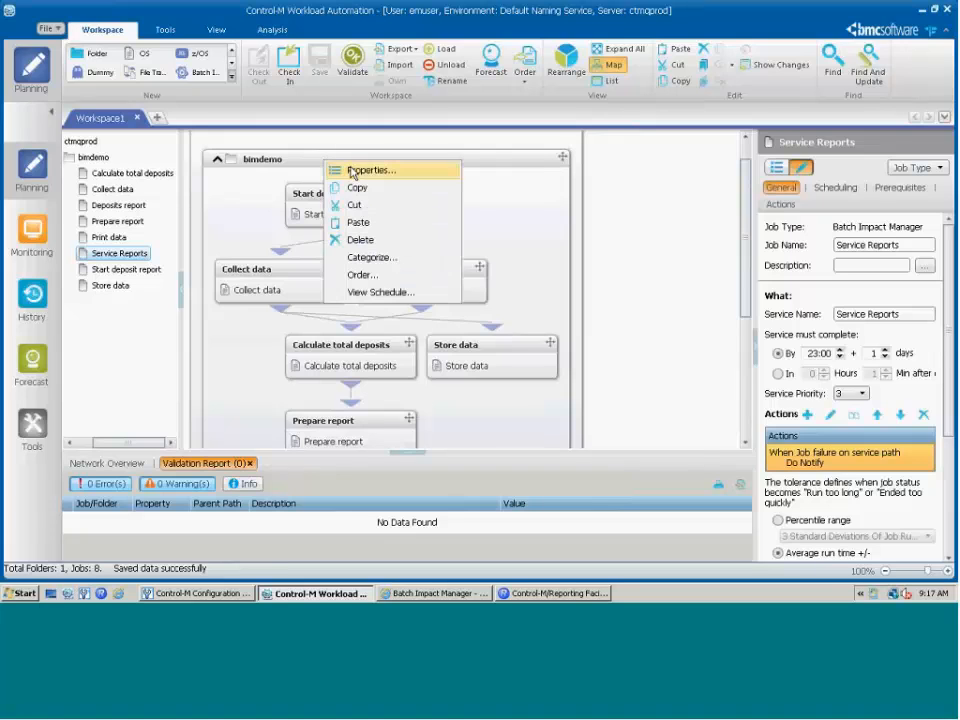
pyautogui.click(364, 274)
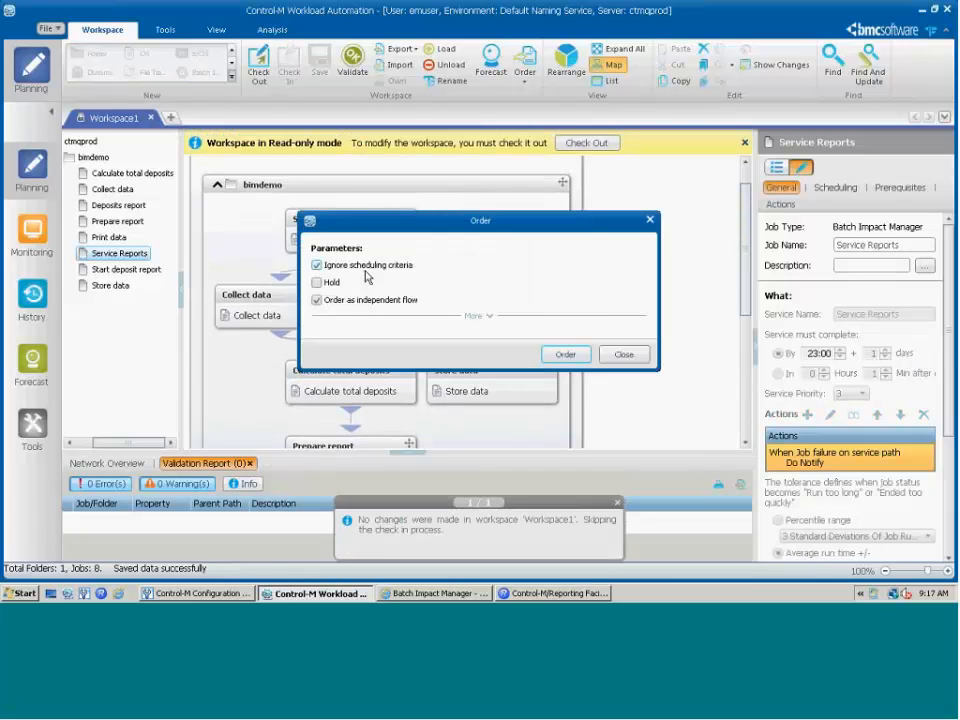
pyautogui.click(565, 355)
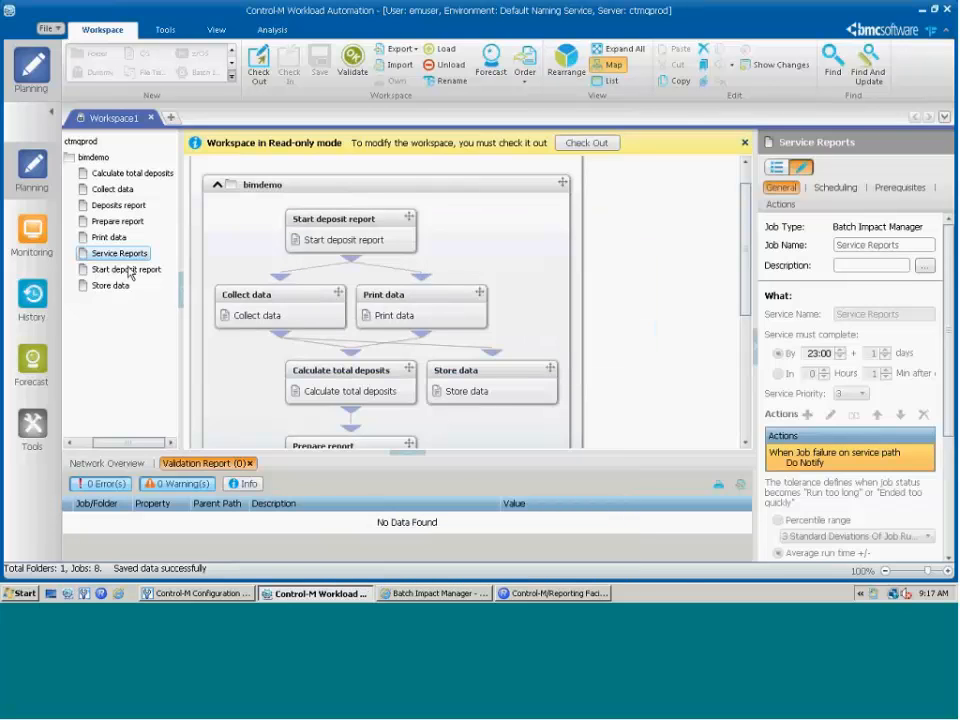
pyautogui.click(35, 236)
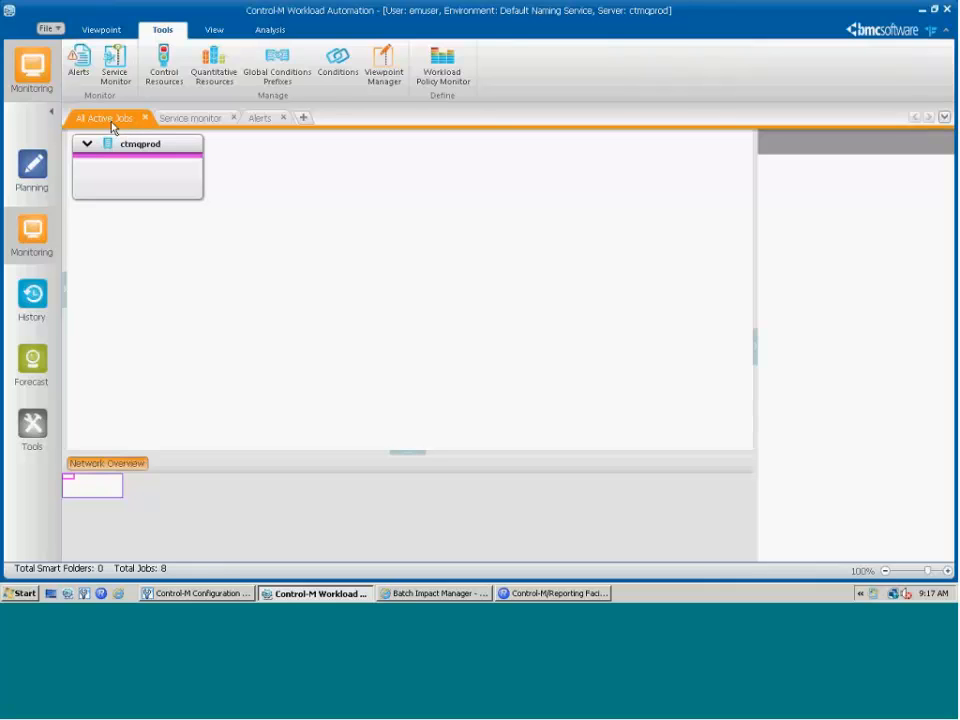
# - Expand all folders in the viewpoint to reveal the failJobs flow under failAppl
pyautogui.click(100, 31)
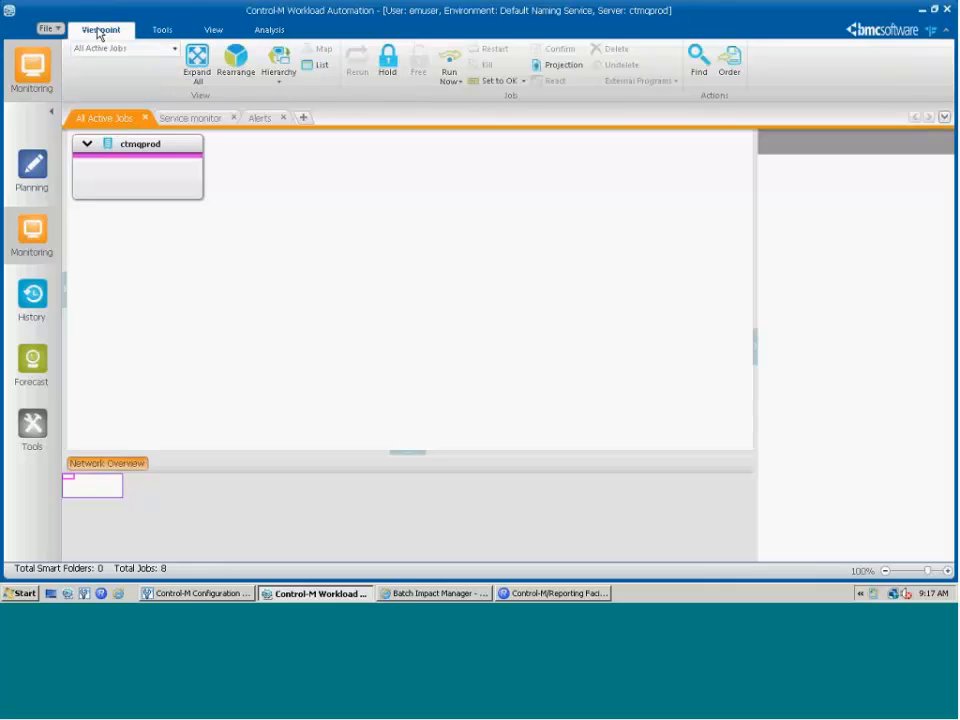
pyautogui.click(195, 64)
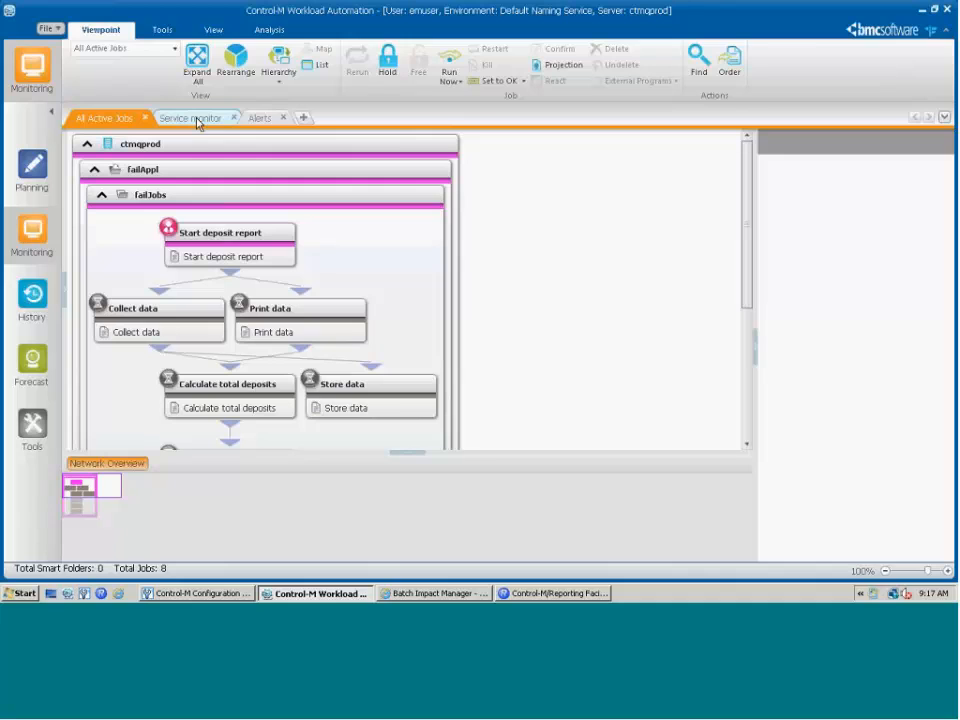
# - Open the Service Monitor and refresh it to list the late Service Reports service
pyautogui.click(166, 31)
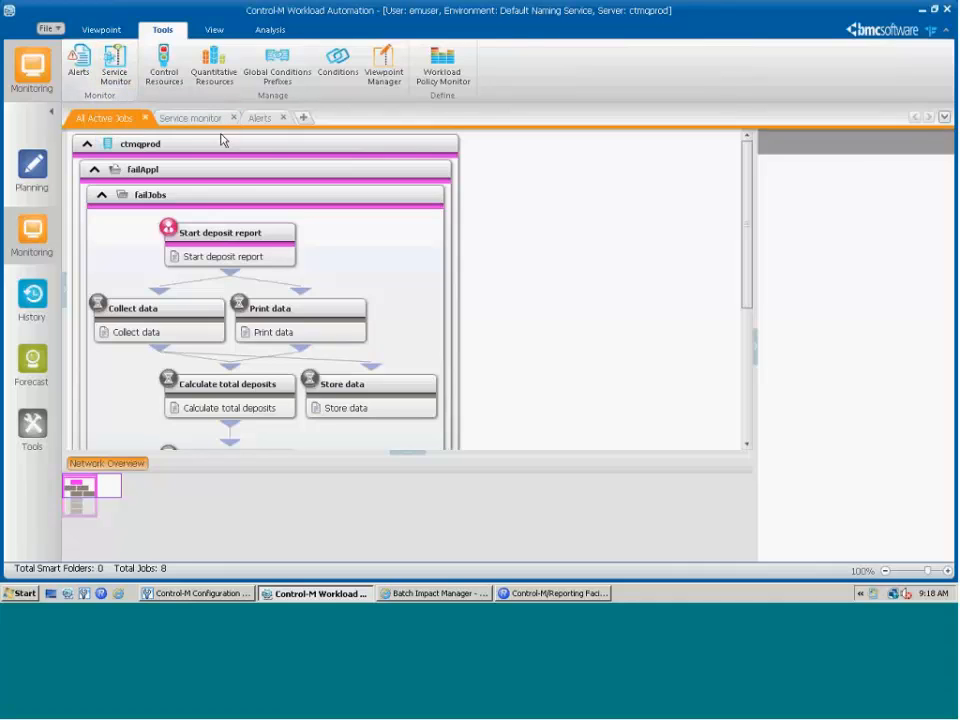
pyautogui.click(192, 119)
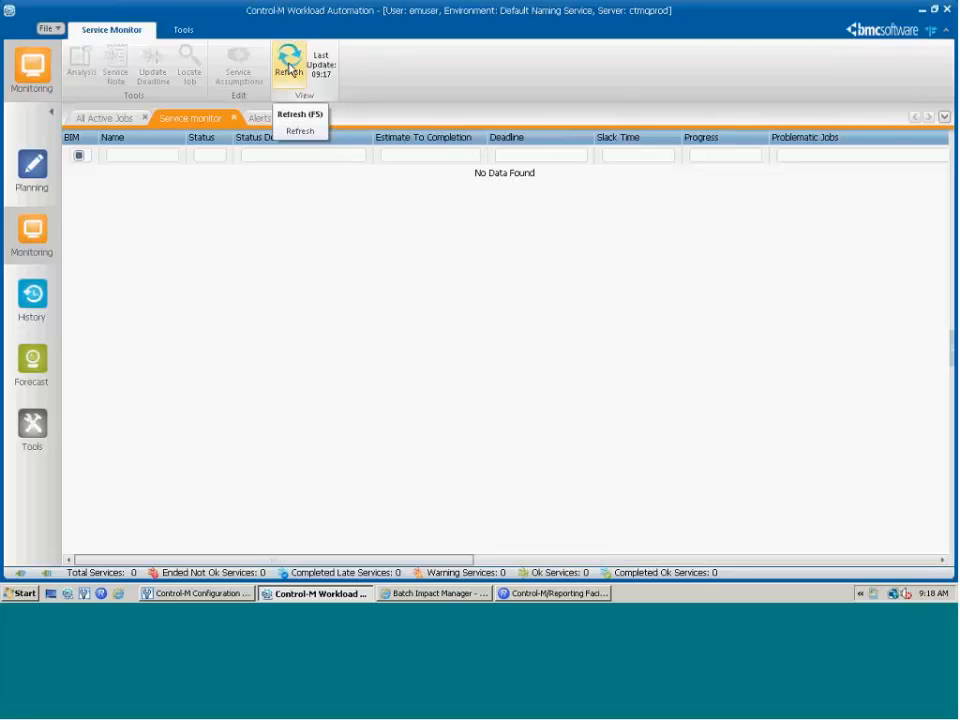
pyautogui.click(289, 67)
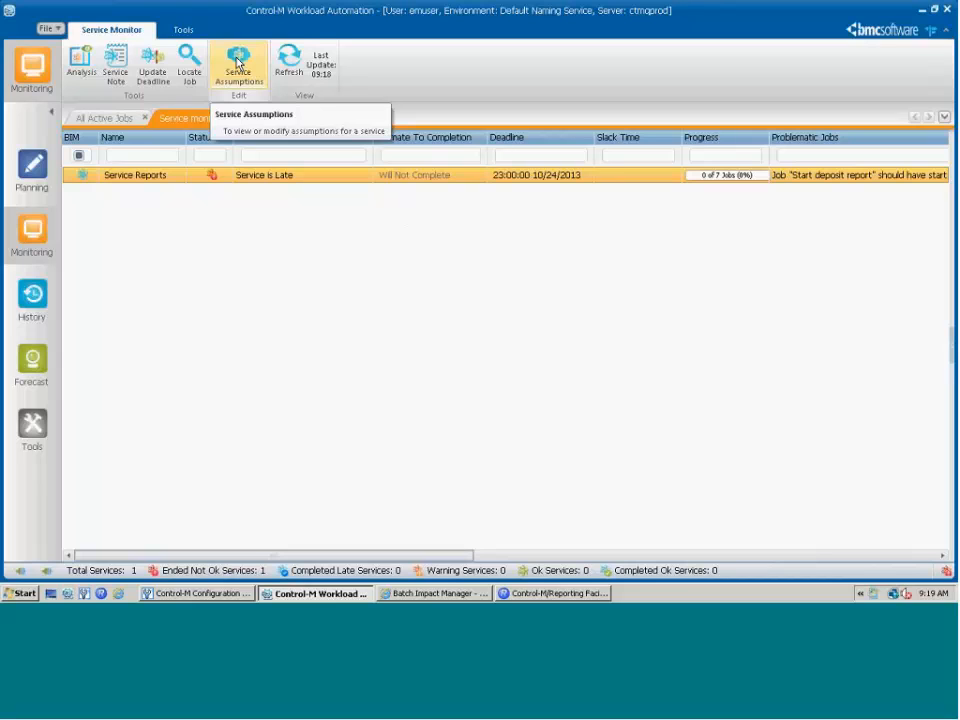
# - Show the Service Reports assumptions, including Start deposit report's Do not confirm assumption
pyautogui.click(237, 63)
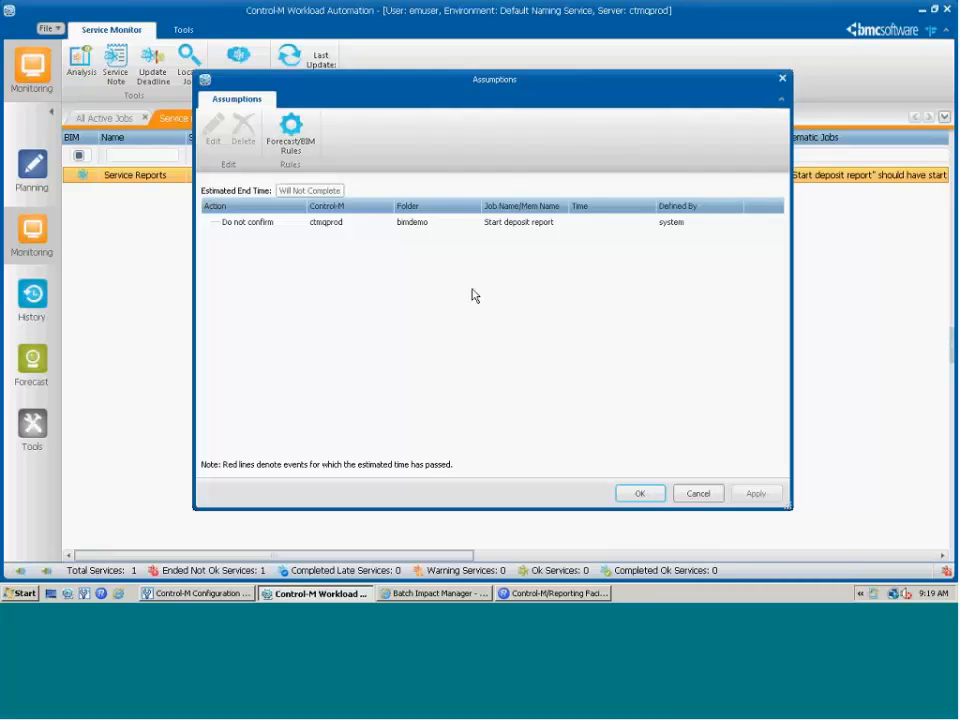
pyautogui.click(287, 145)
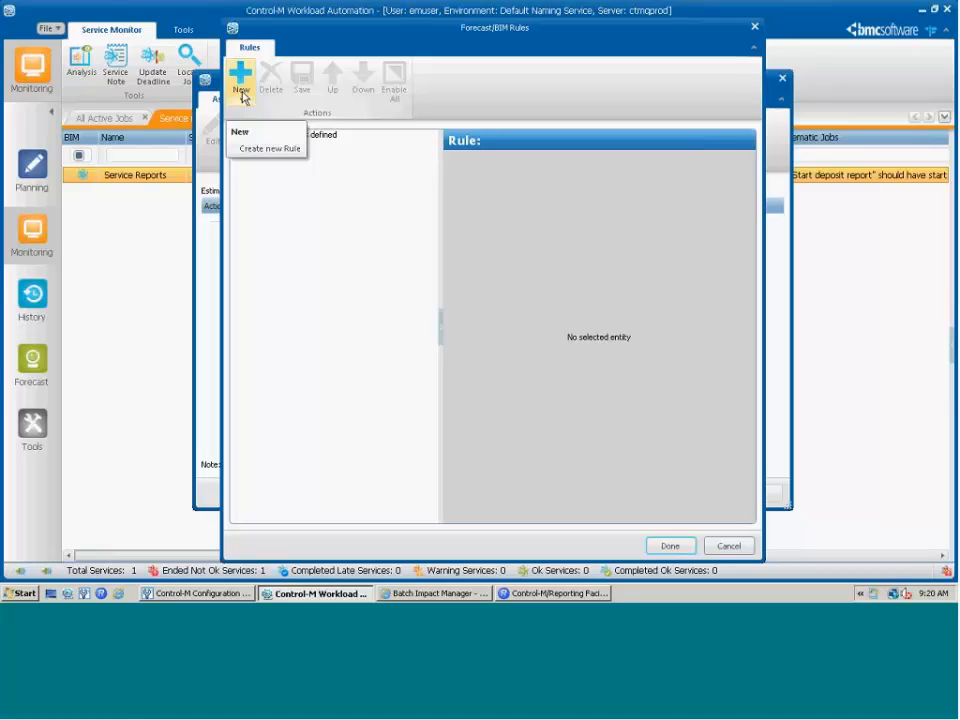
pyautogui.click(241, 97)
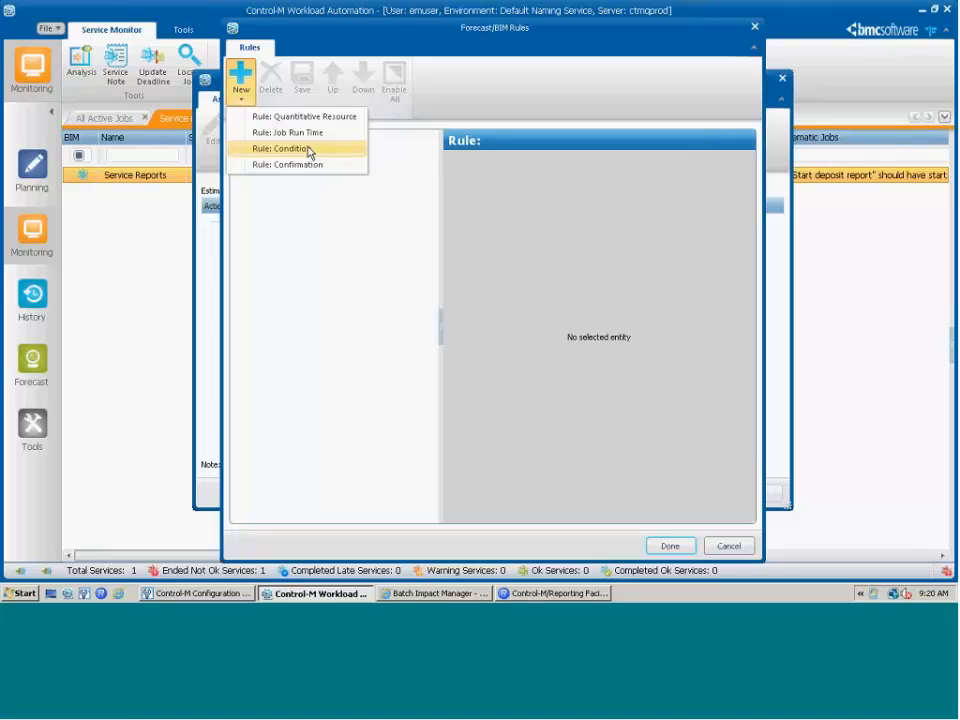
pyautogui.click(321, 262)
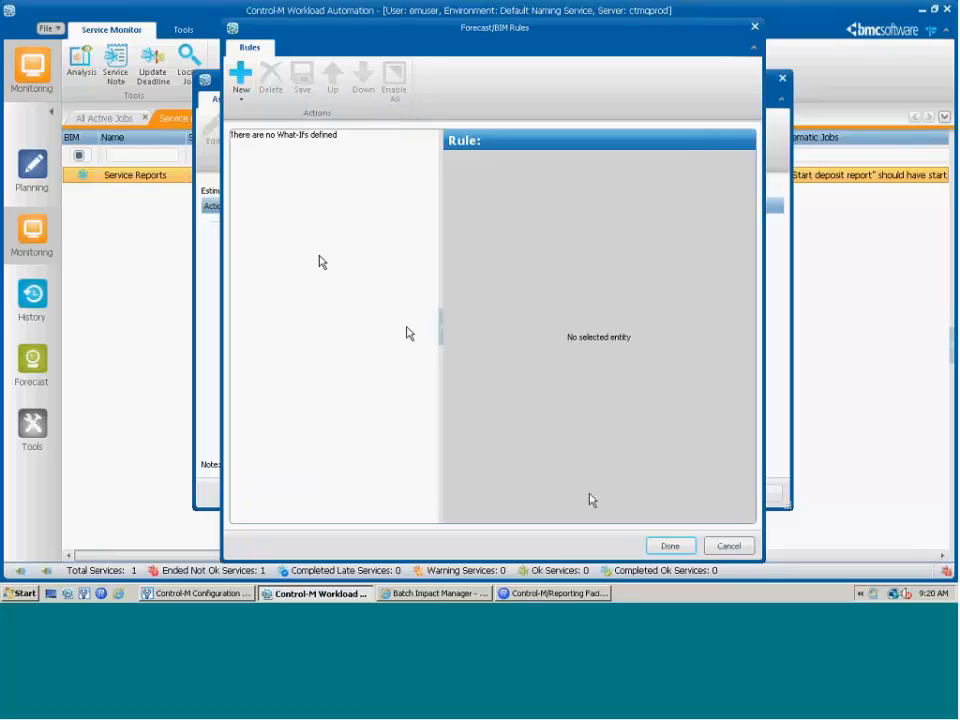
pyautogui.click(729, 546)
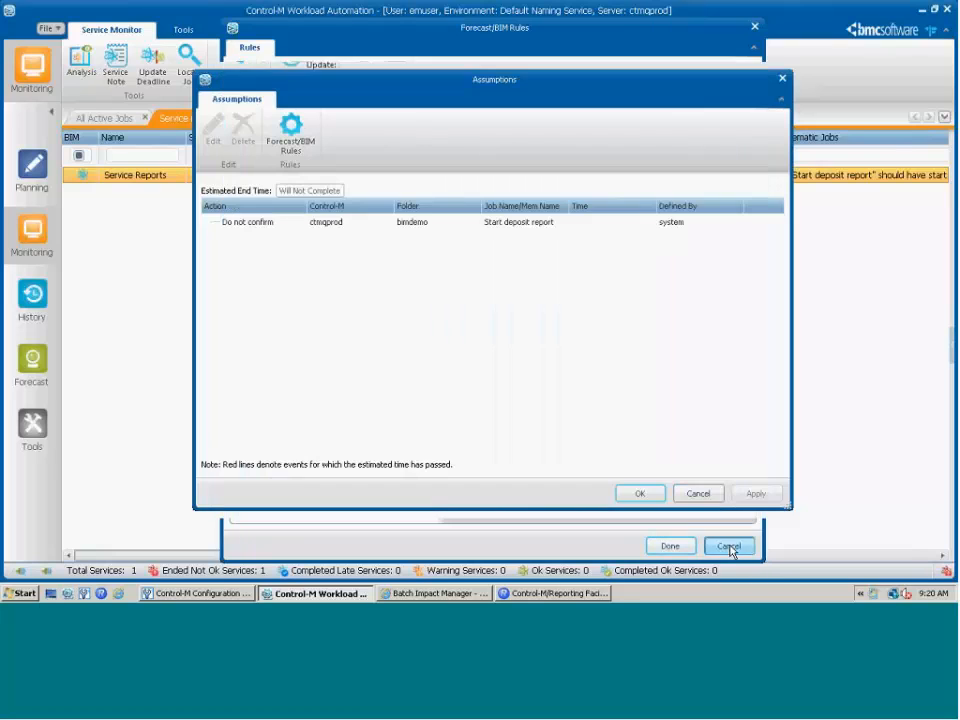
# - Dismiss the Assumptions dialog and open the Business Service Analysis ViewPoint for Service Reports
pyautogui.click(783, 80)
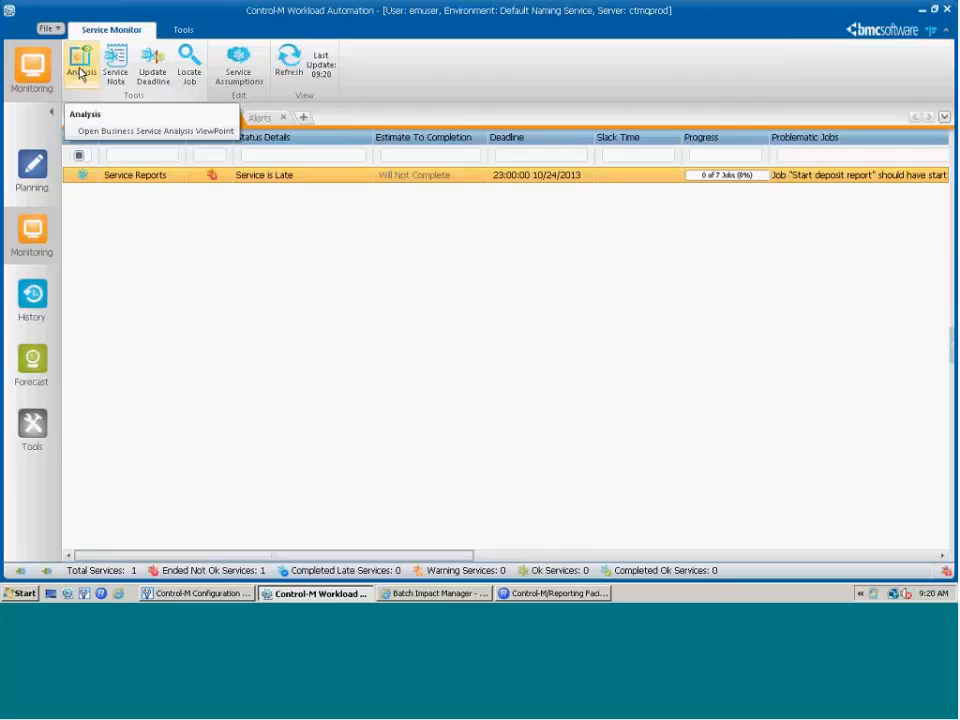
pyautogui.rightClick(167, 186)
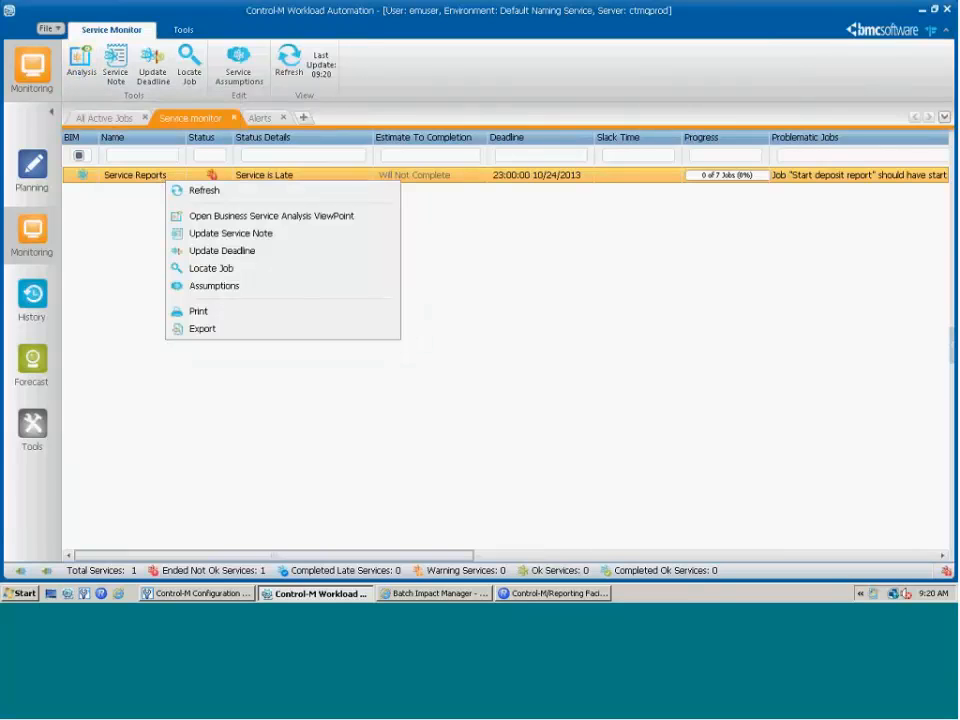
pyautogui.click(211, 218)
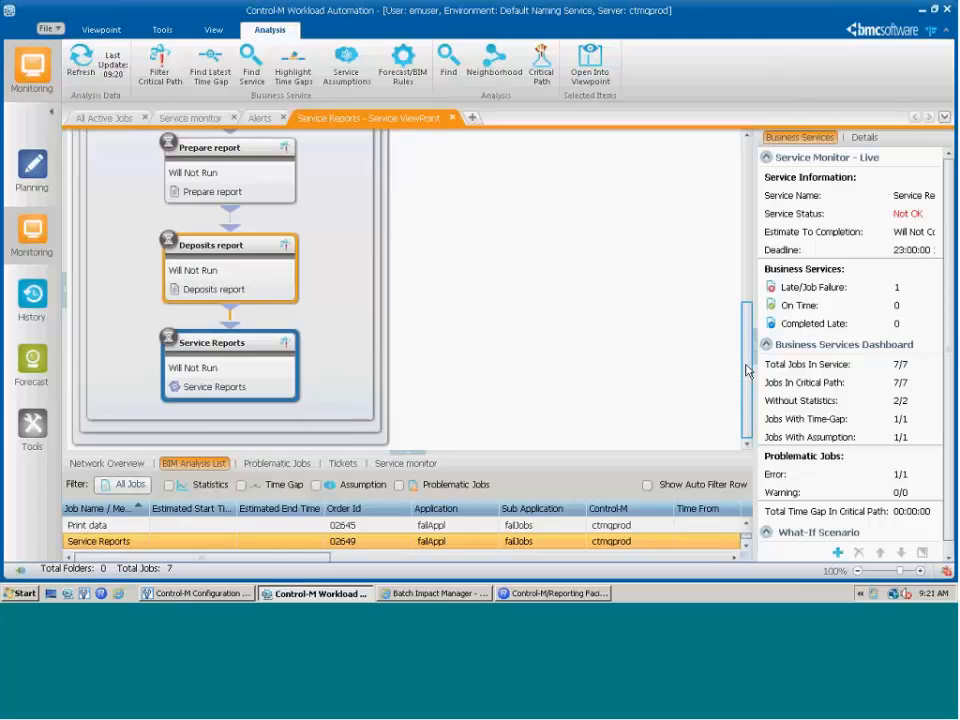
# - Inspect the Service Reports flow diagram and confirm the Start deposit report job
pyautogui.moveTo(746, 321); pyautogui.dragTo(560, 249)
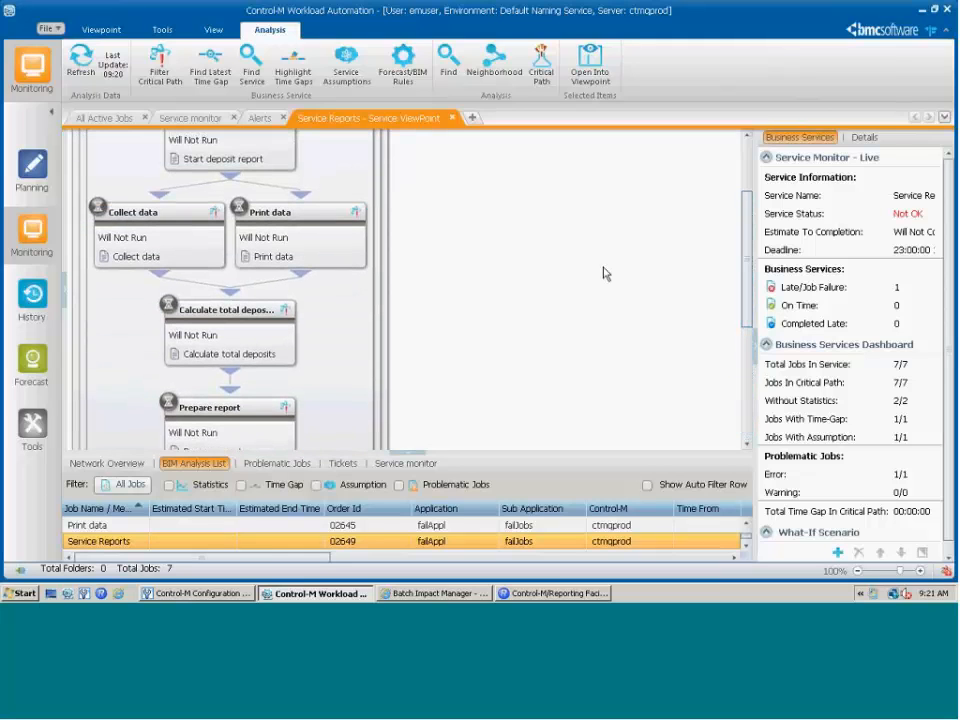
pyautogui.scroll(2, 604, 273)
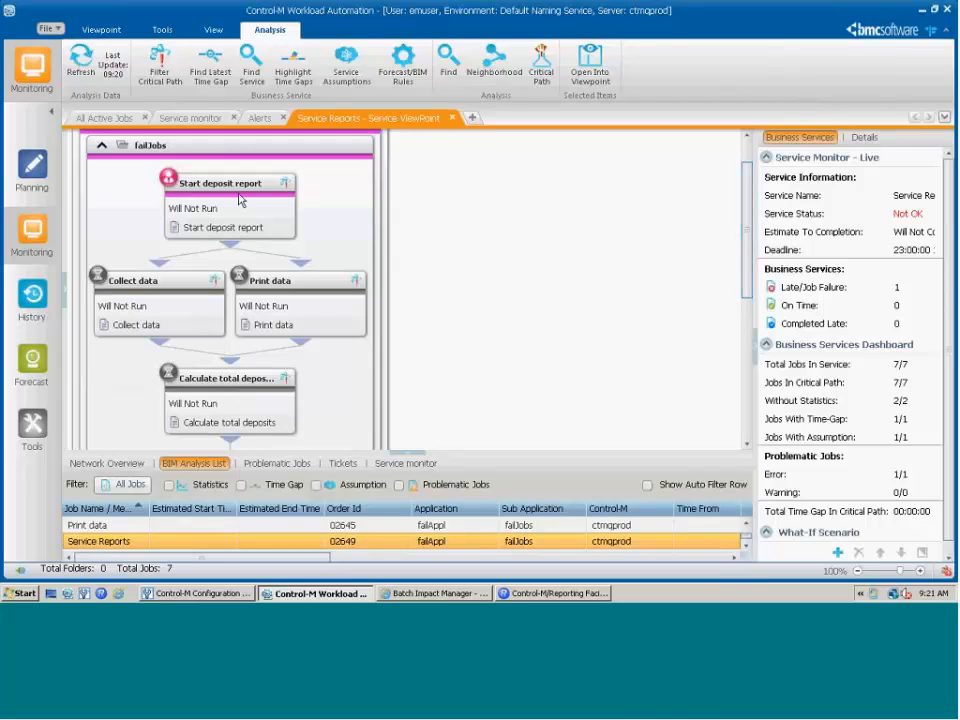
pyautogui.rightClick(241, 196)
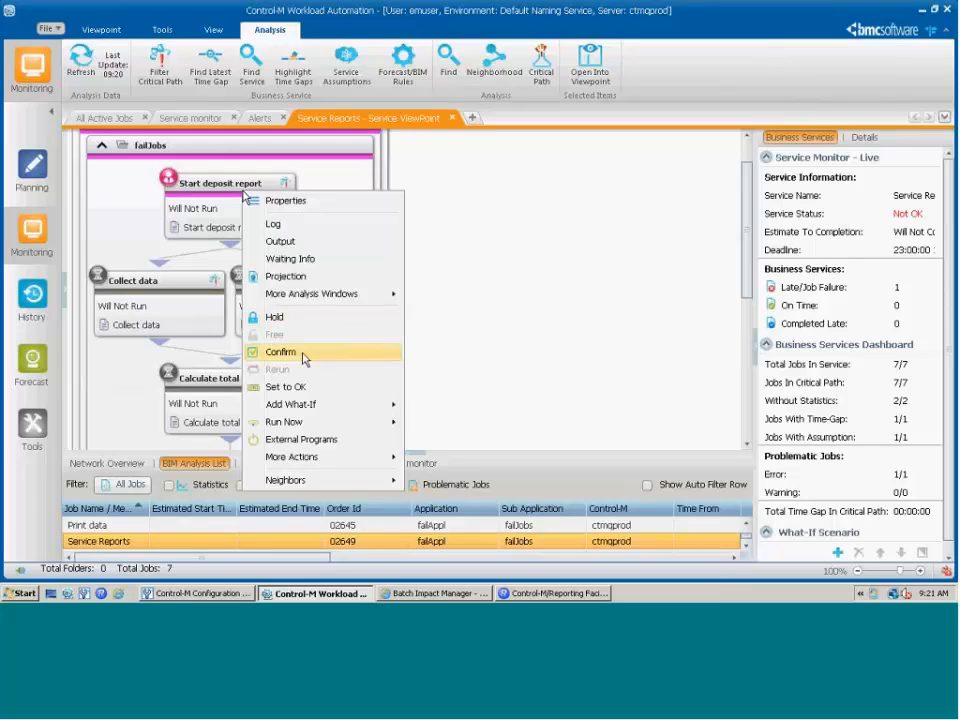
pyautogui.click(285, 354)
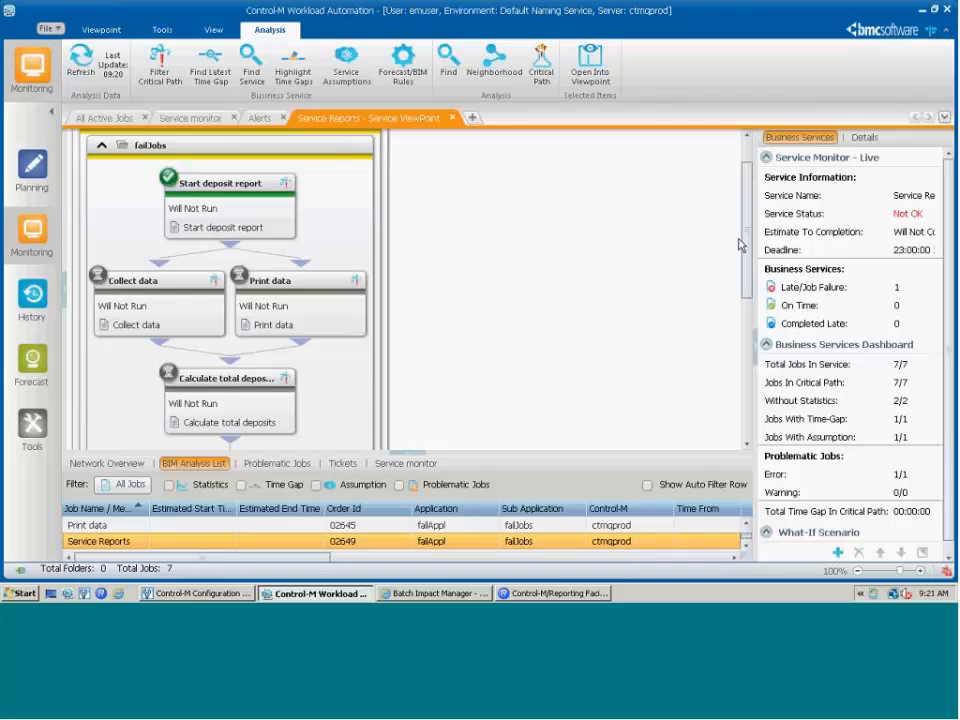
# - Scroll through the flow diagram to watch Print data and Prepare report fail
pyautogui.scroll(-1, 748, 245)
pyautogui.scroll(-3, 560, 200)
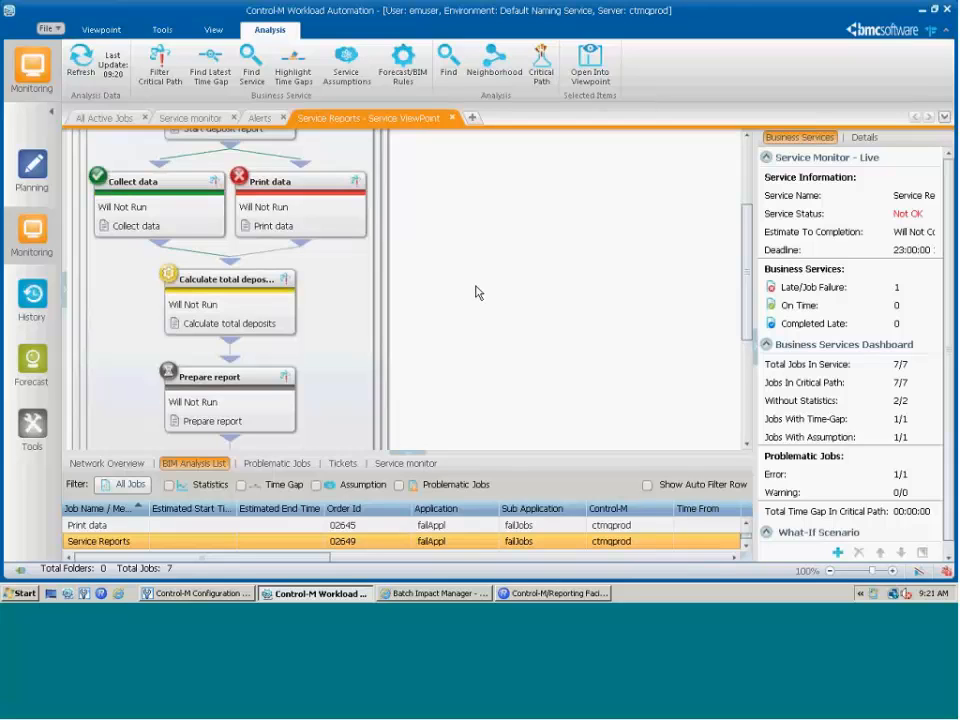
pyautogui.moveTo(750, 258); pyautogui.dragTo(747, 343)
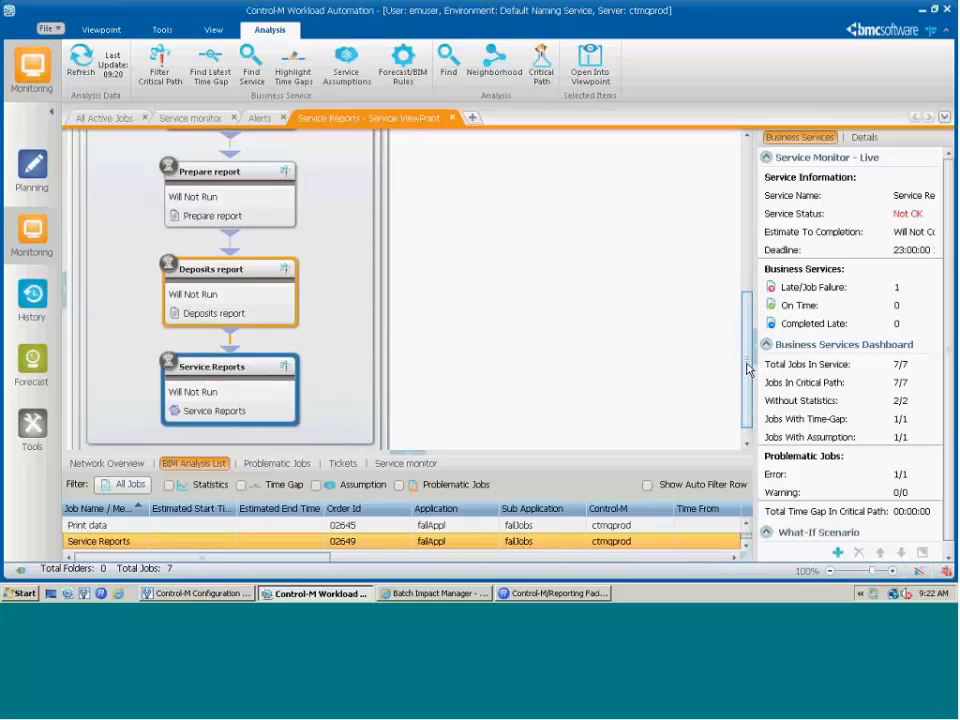
pyautogui.moveTo(747, 371); pyautogui.dragTo(747, 308)
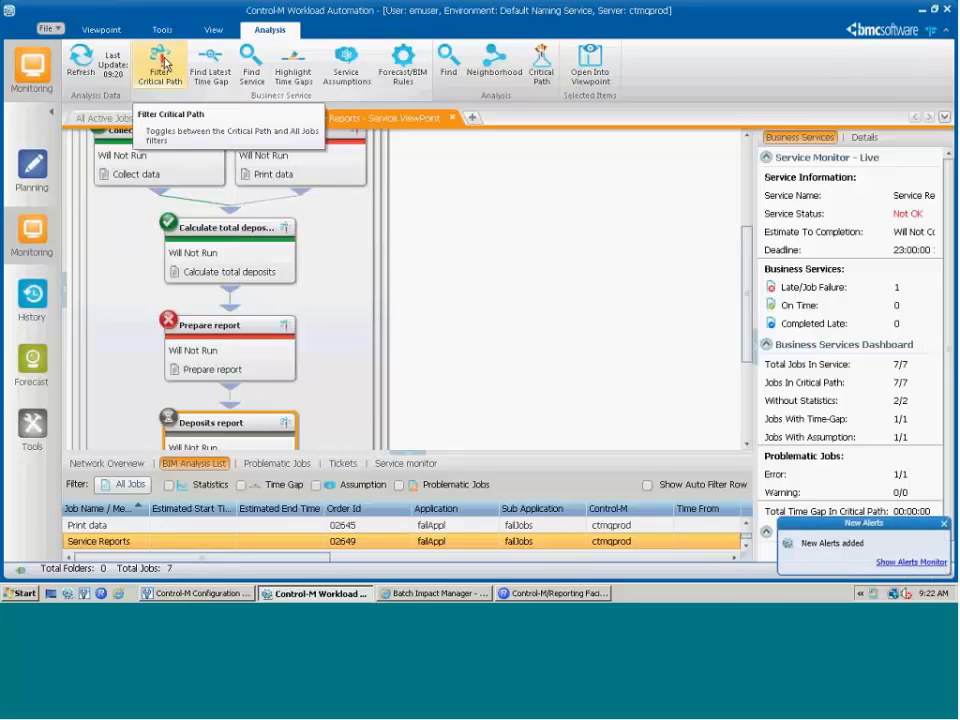
# - Filter the diagram to the critical path and scroll down to Prepare report
pyautogui.click(163, 62)
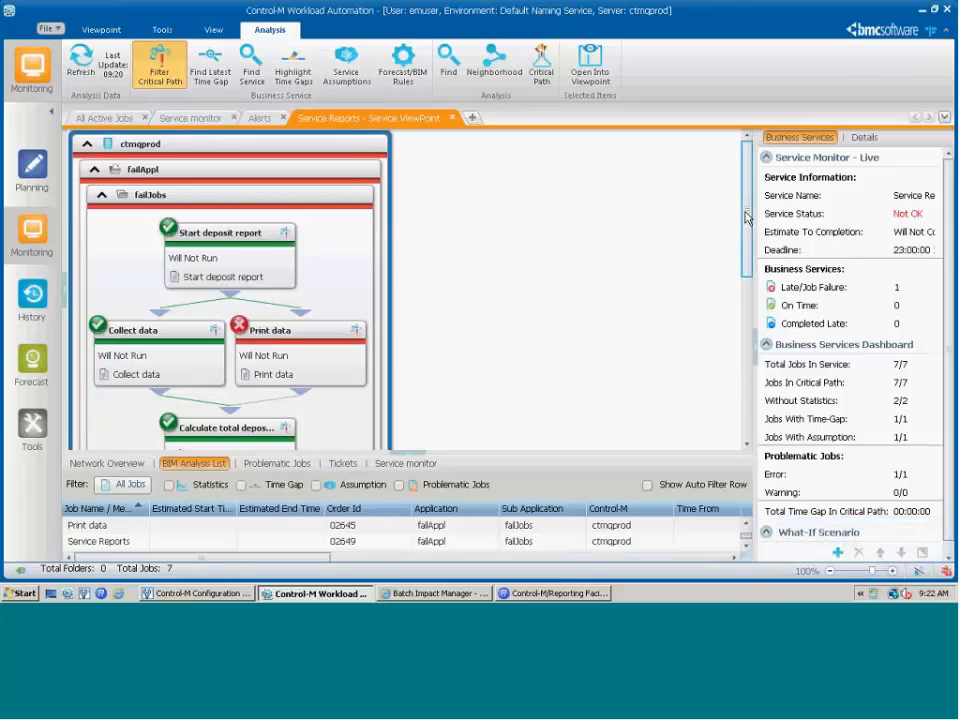
pyautogui.moveTo(746, 218); pyautogui.dragTo(748, 236)
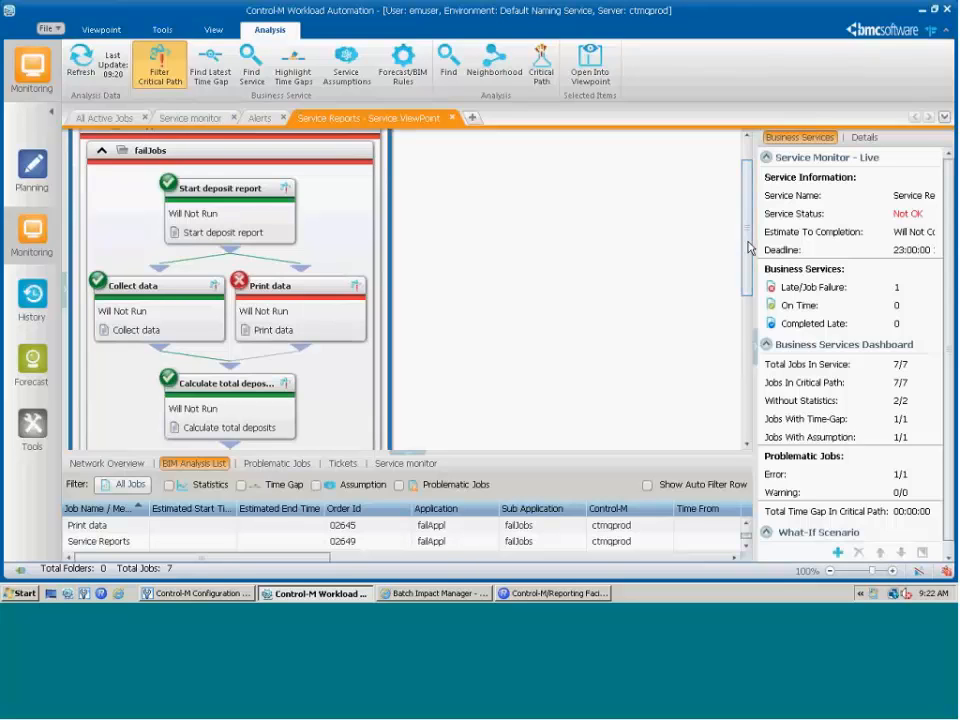
pyautogui.scroll(-3, 560, 190)
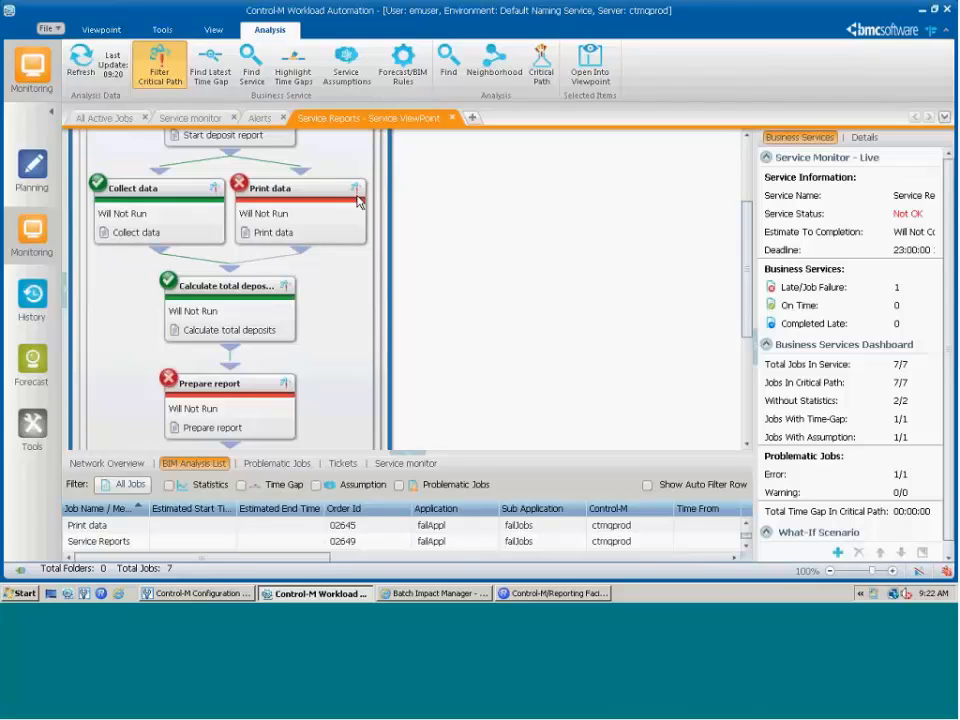
# - Review the BIM alerts, then view Service Reports in the Service Monitor list
pyautogui.click(259, 120)
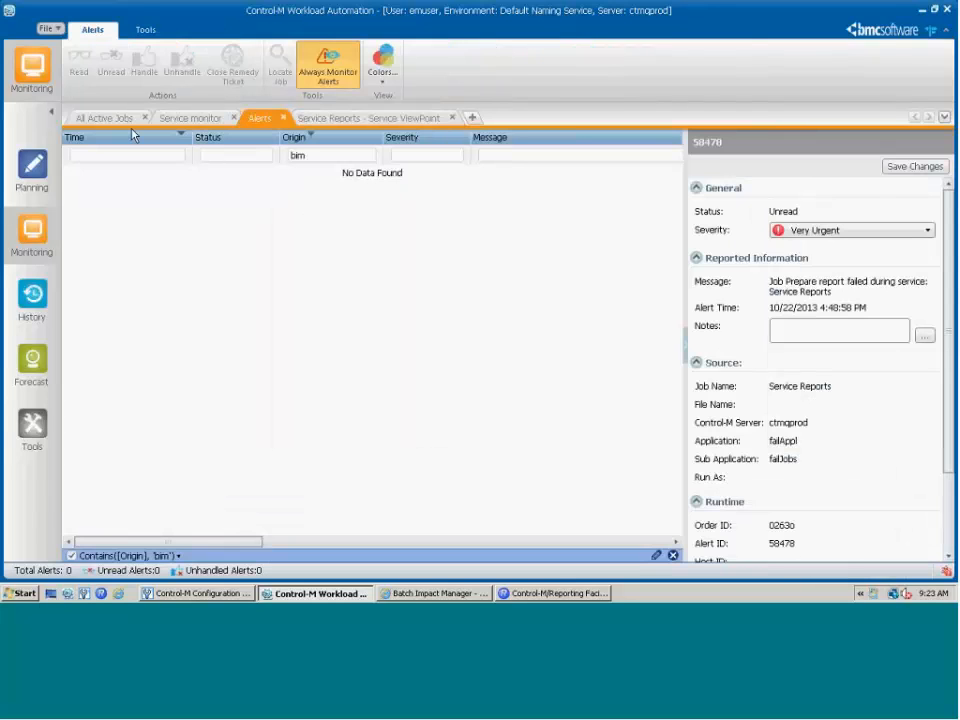
pyautogui.click(196, 120)
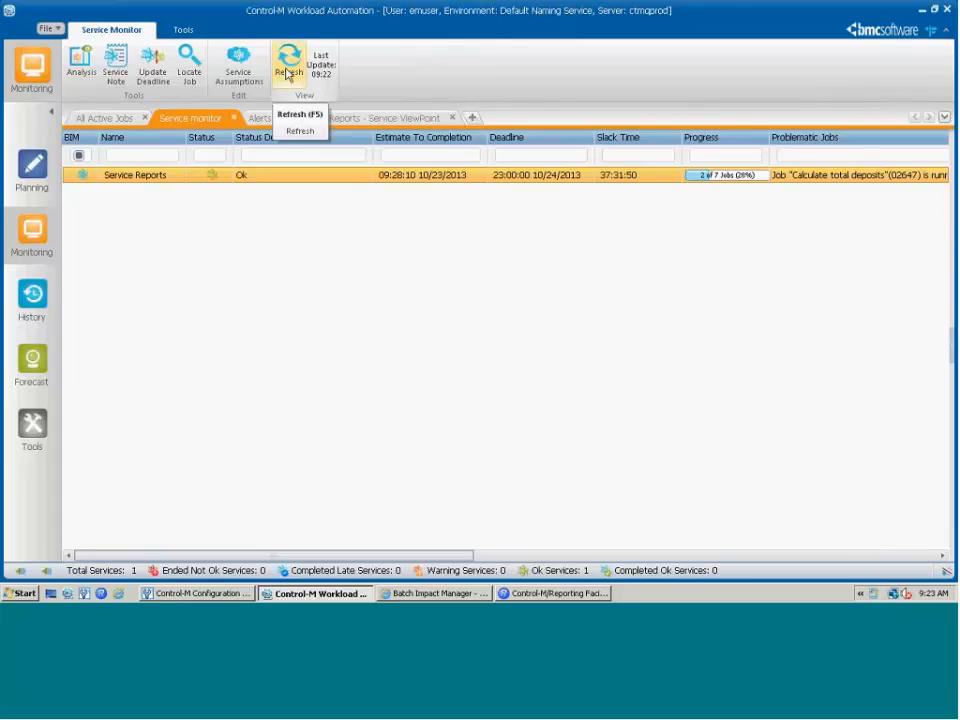
# - Refresh the Service Monitor data and go back to the Service Reports ViewPoint
pyautogui.click(288, 73)
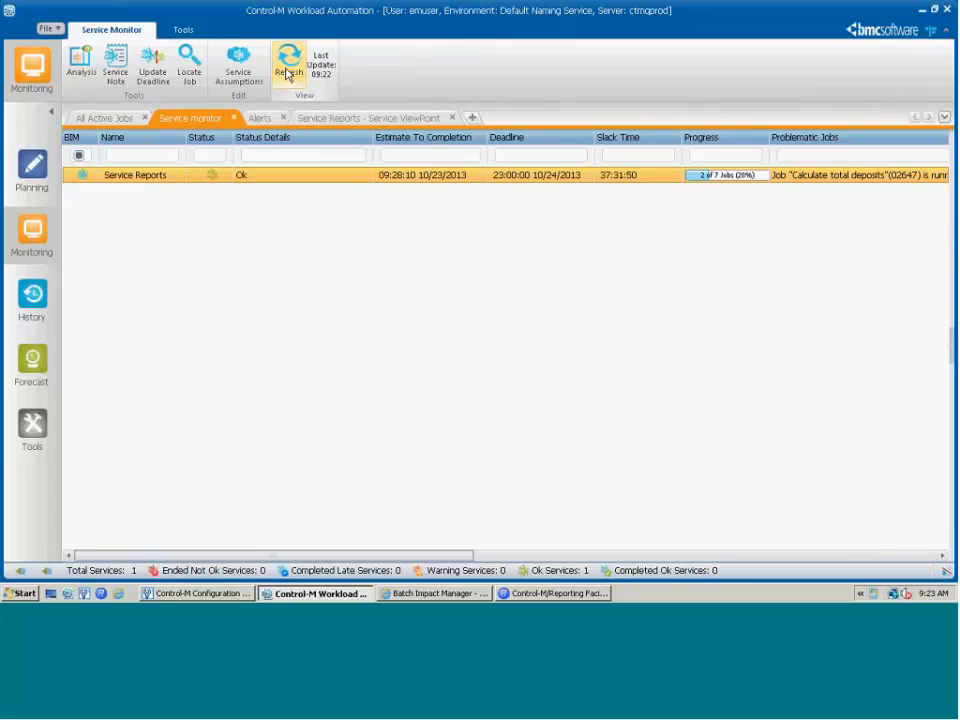
pyautogui.click(353, 122)
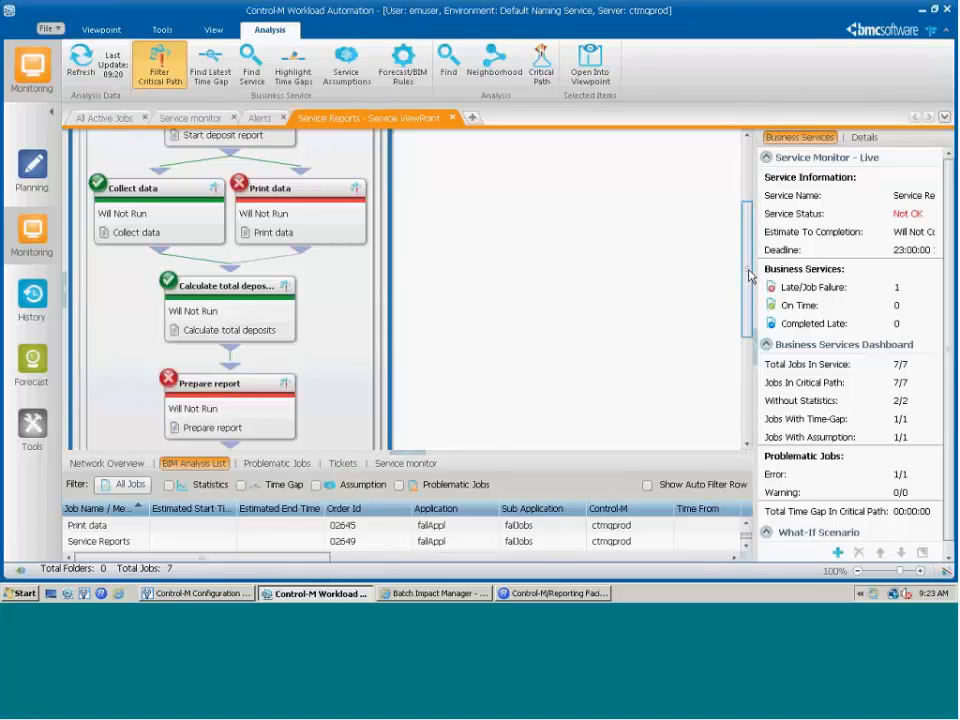
pyautogui.moveTo(748, 262); pyautogui.dragTo(748, 358)
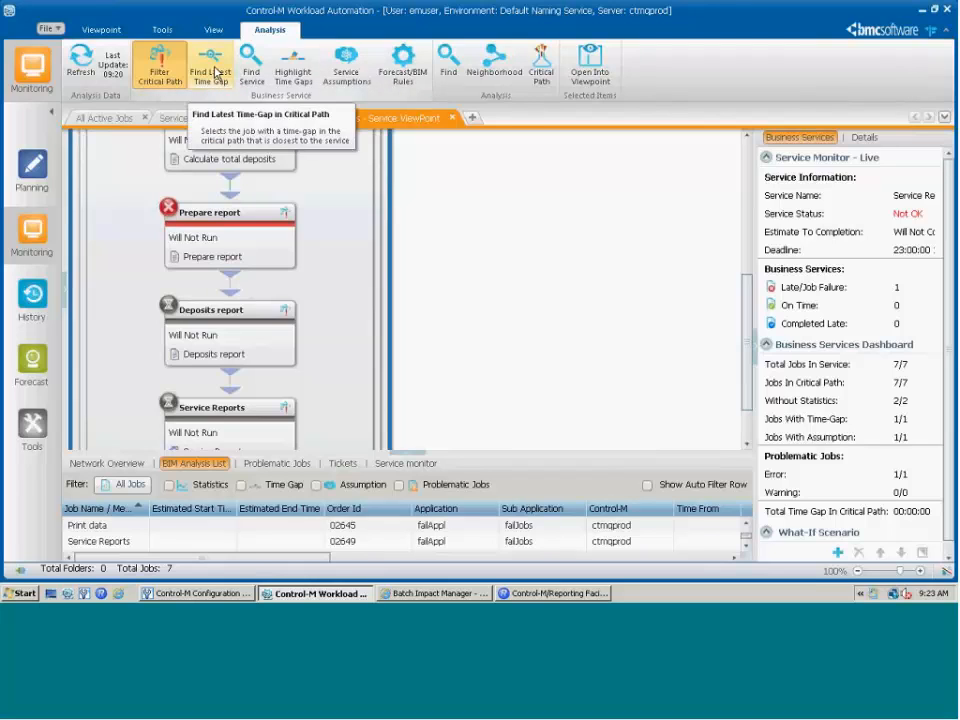
# - Find the latest time gap at Start deposit report and turn on Highlight Time Gaps
pyautogui.click(215, 73)
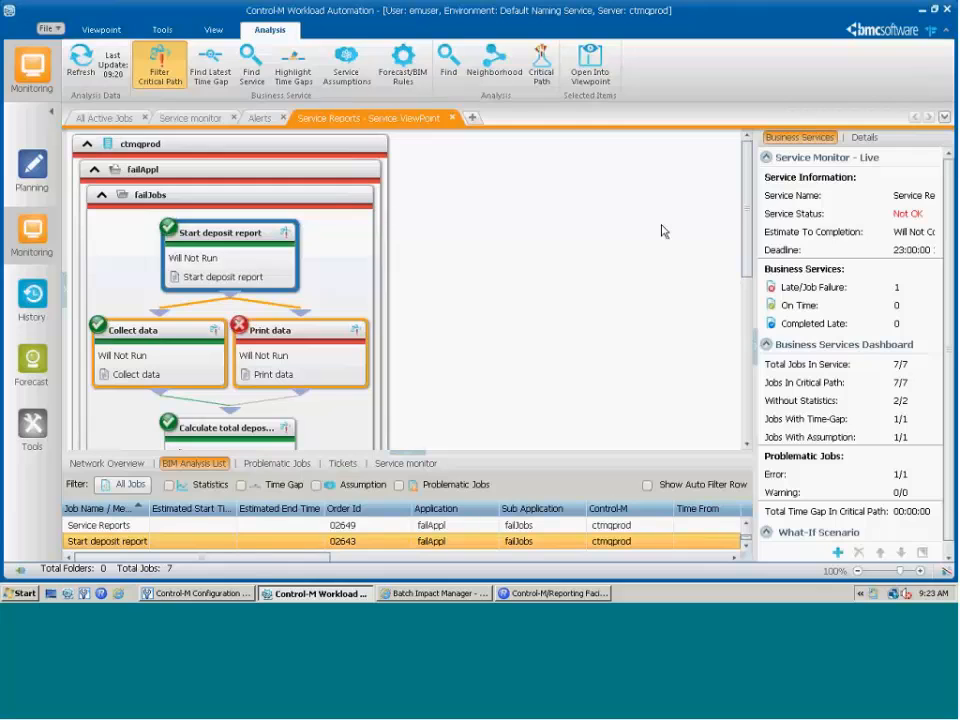
pyautogui.moveTo(746, 209); pyautogui.dragTo(746, 294)
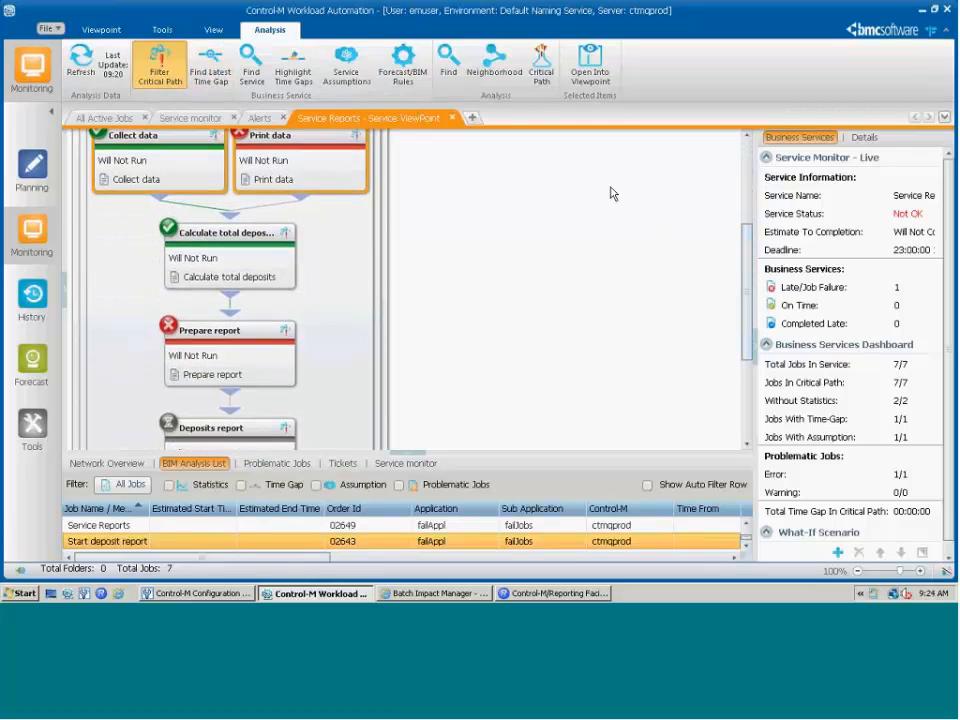
pyautogui.scroll(-3, 564, 220)
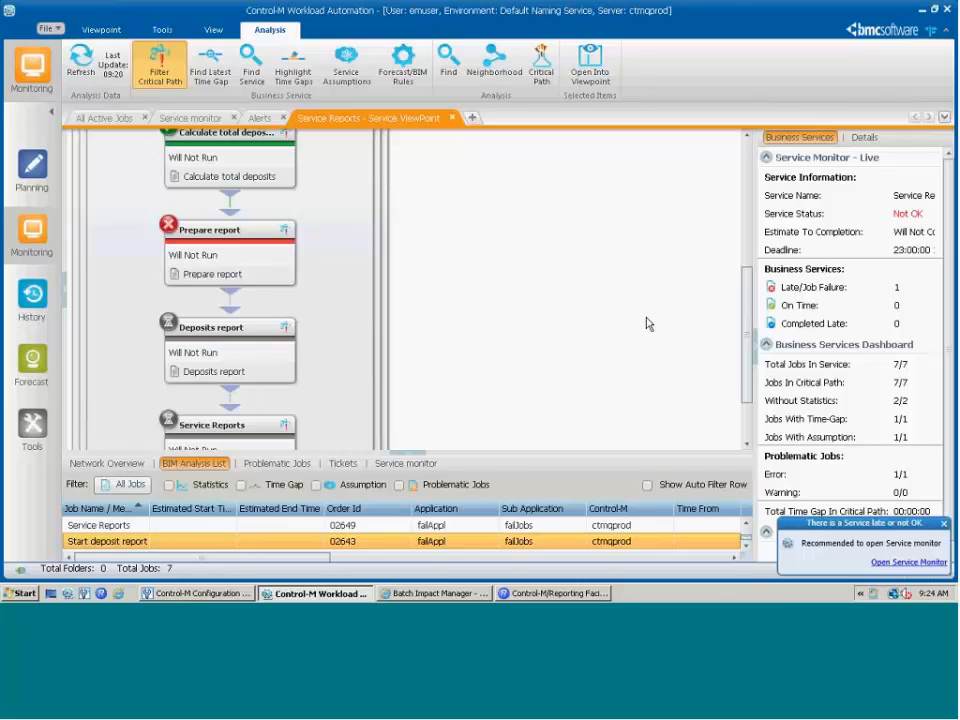
pyautogui.click(279, 85)
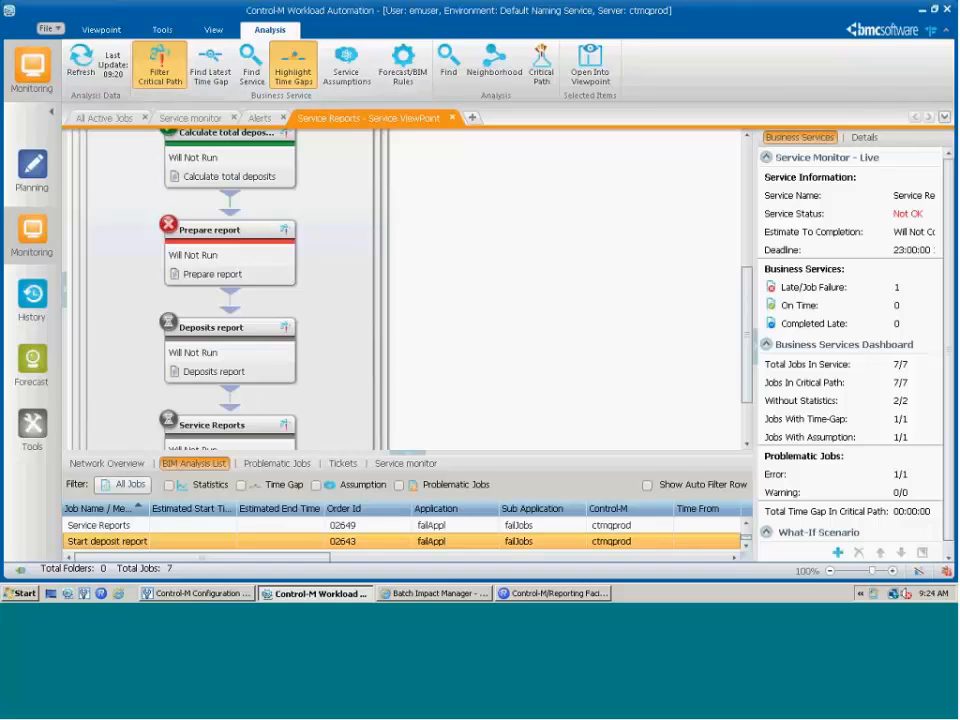
pyautogui.moveTo(747, 272); pyautogui.dragTo(745, 204)
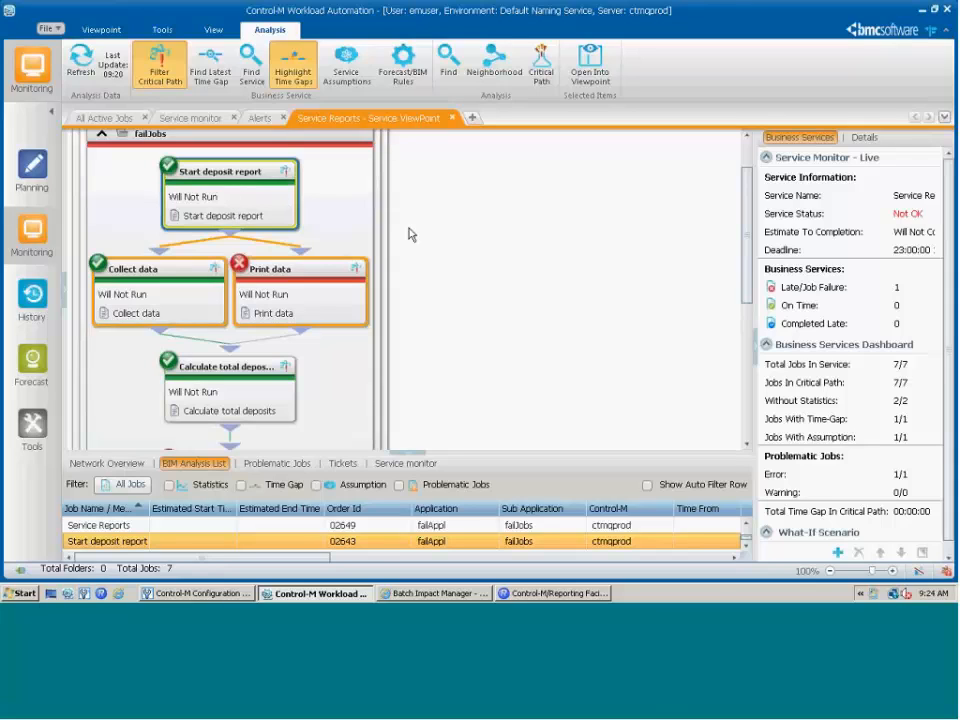
pyautogui.click(346, 72)
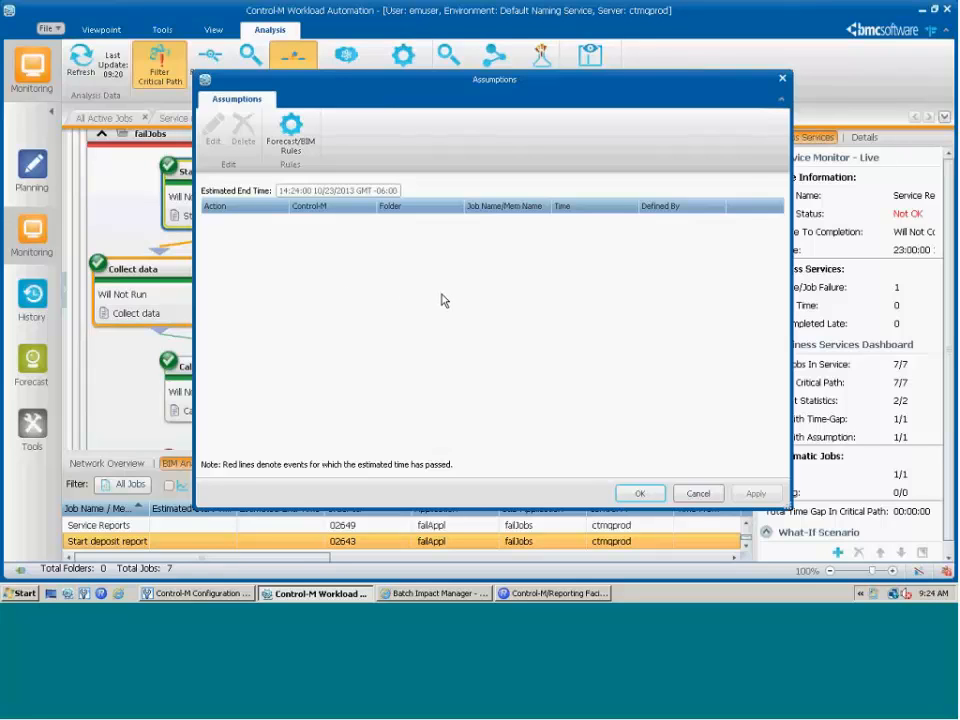
pyautogui.click(782, 80)
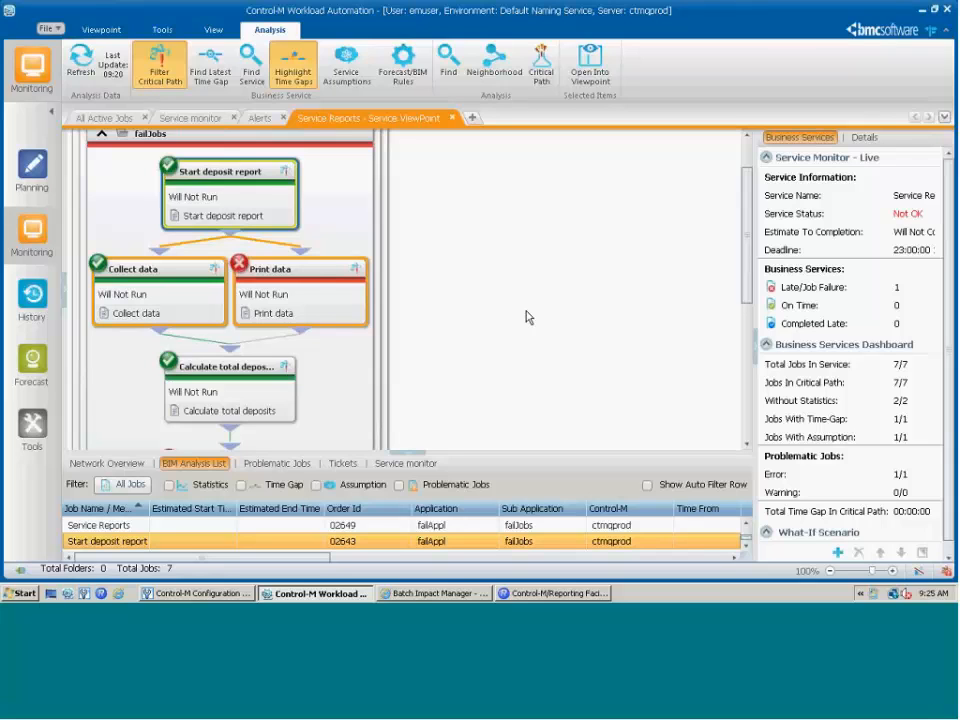
# - Review the Service Reports 23:00 10/24/2013 deadline in Update Deadline and close it unchanged
pyautogui.click(183, 119)
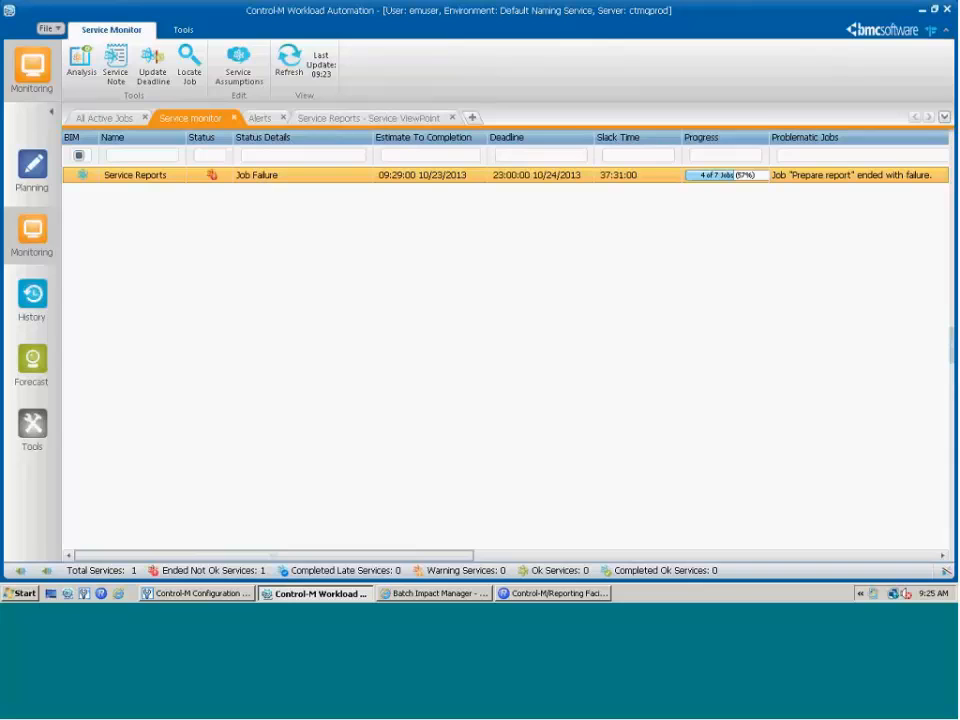
pyautogui.click(155, 69)
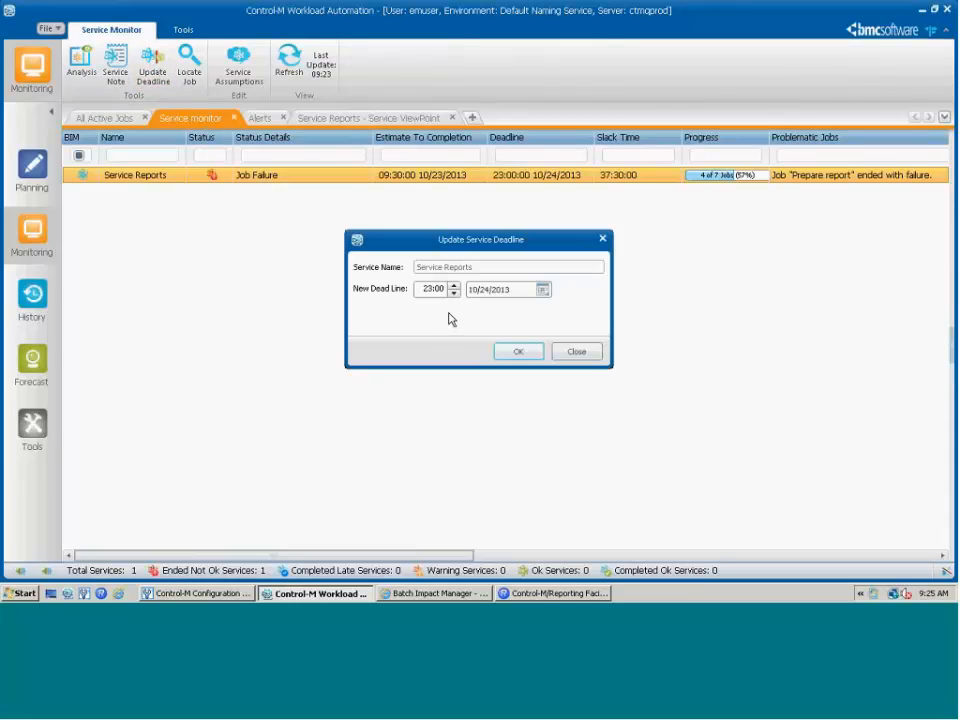
pyautogui.click(586, 357)
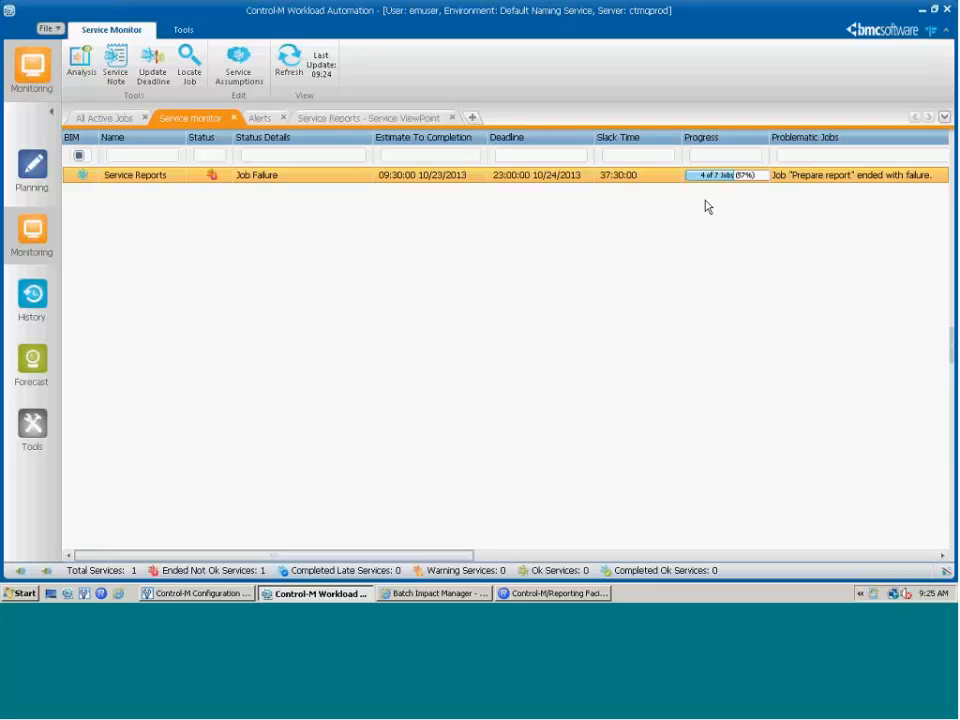
# - Back in the Service Reports ViewPoint, set the failed Prepare report job to OK
pyautogui.click(376, 119)
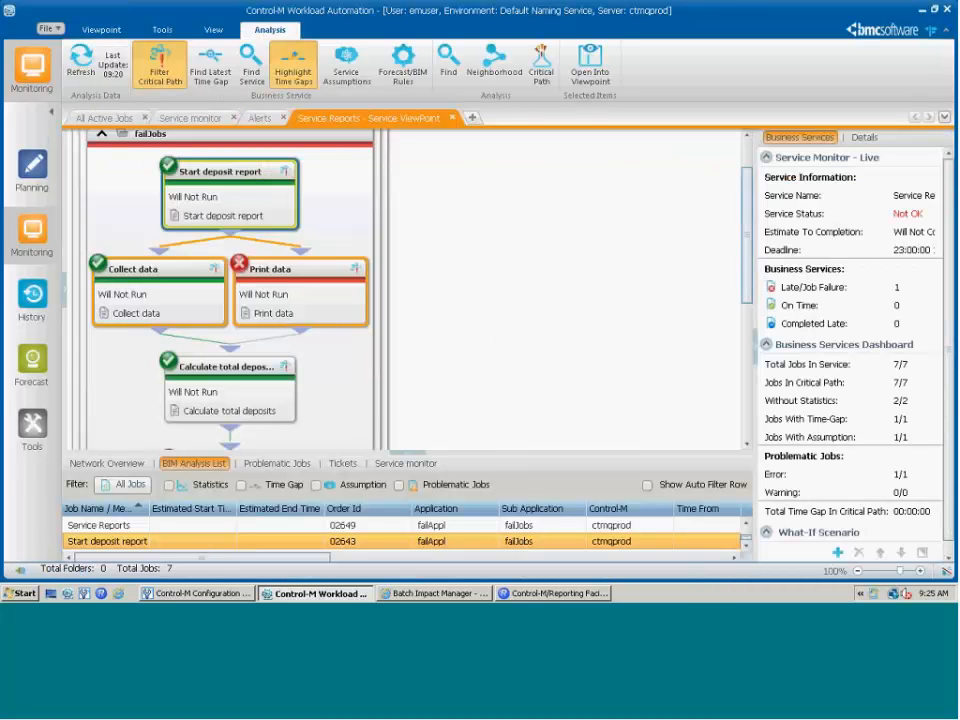
pyautogui.scroll(-2, 624, 291)
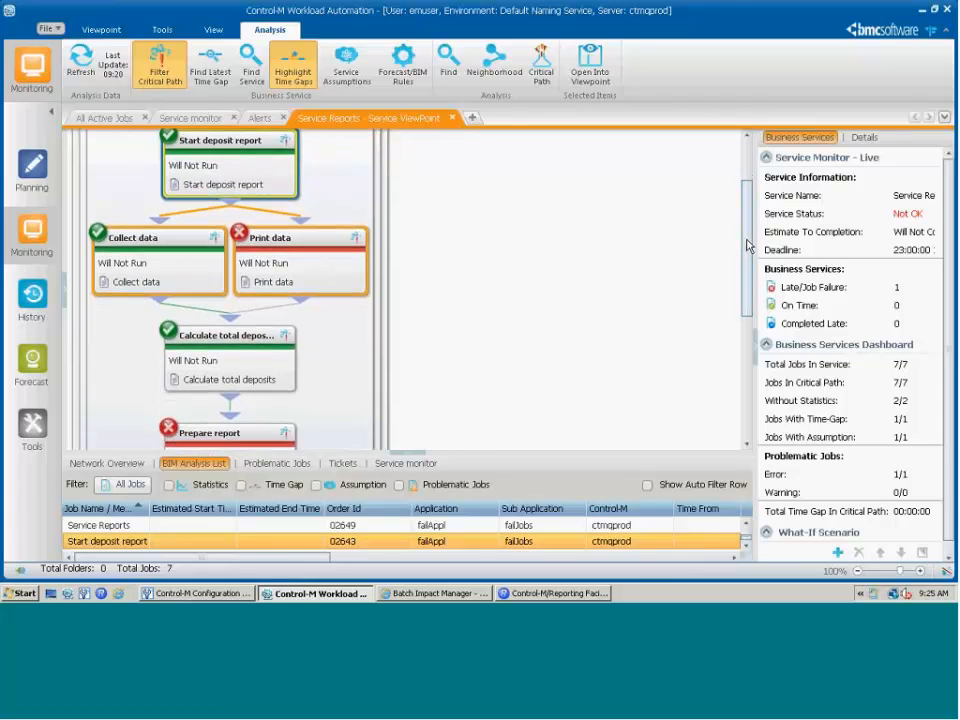
pyautogui.moveTo(747, 242); pyautogui.dragTo(748, 321)
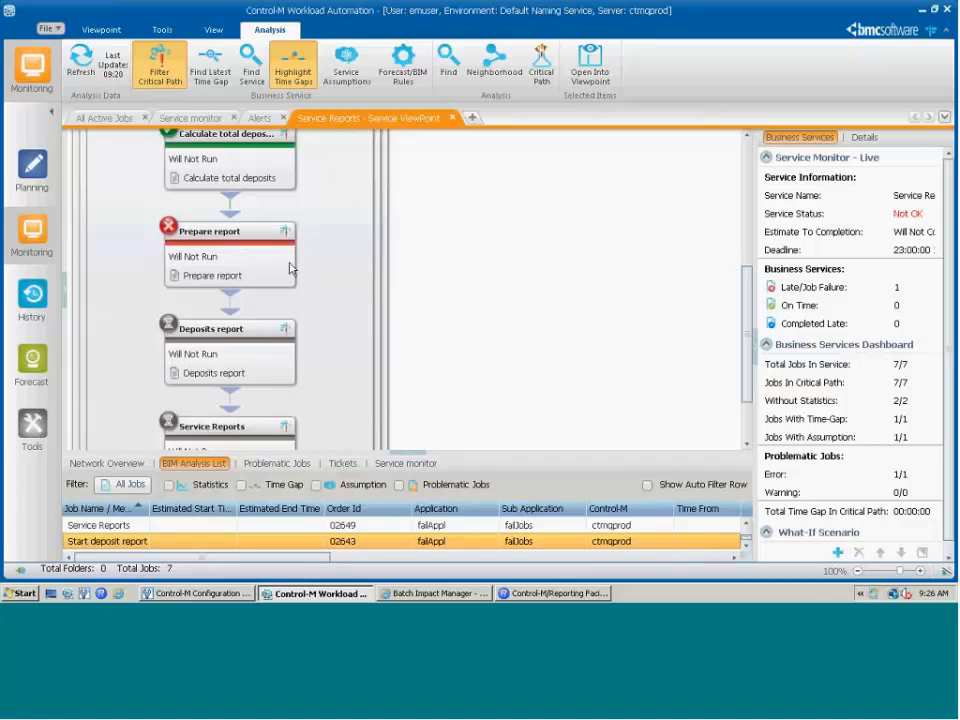
pyautogui.rightClick(225, 257)
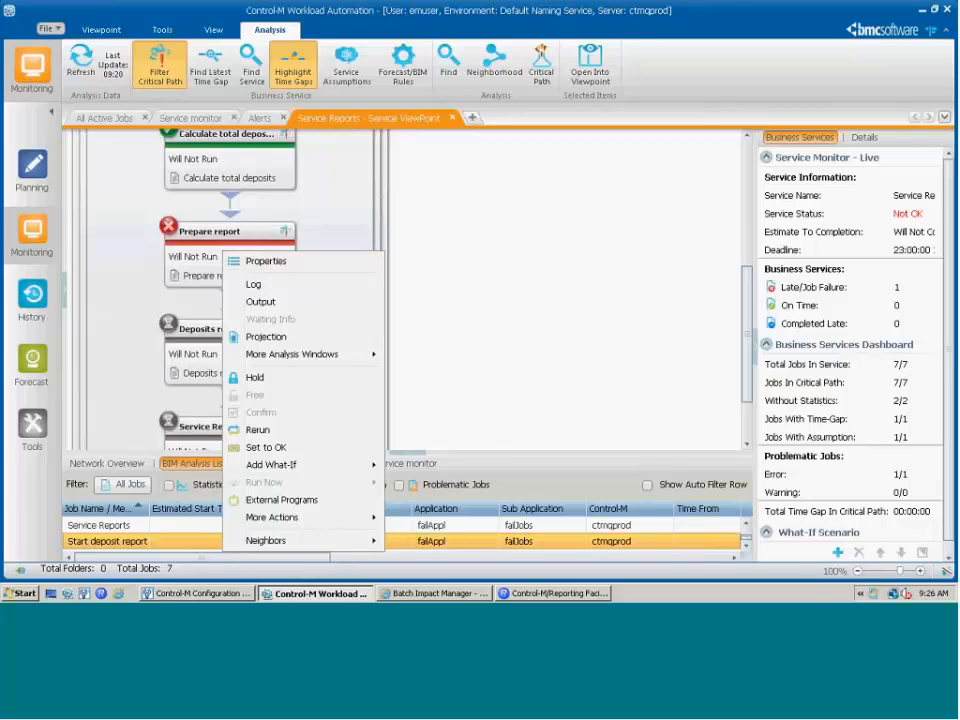
pyautogui.click(278, 448)
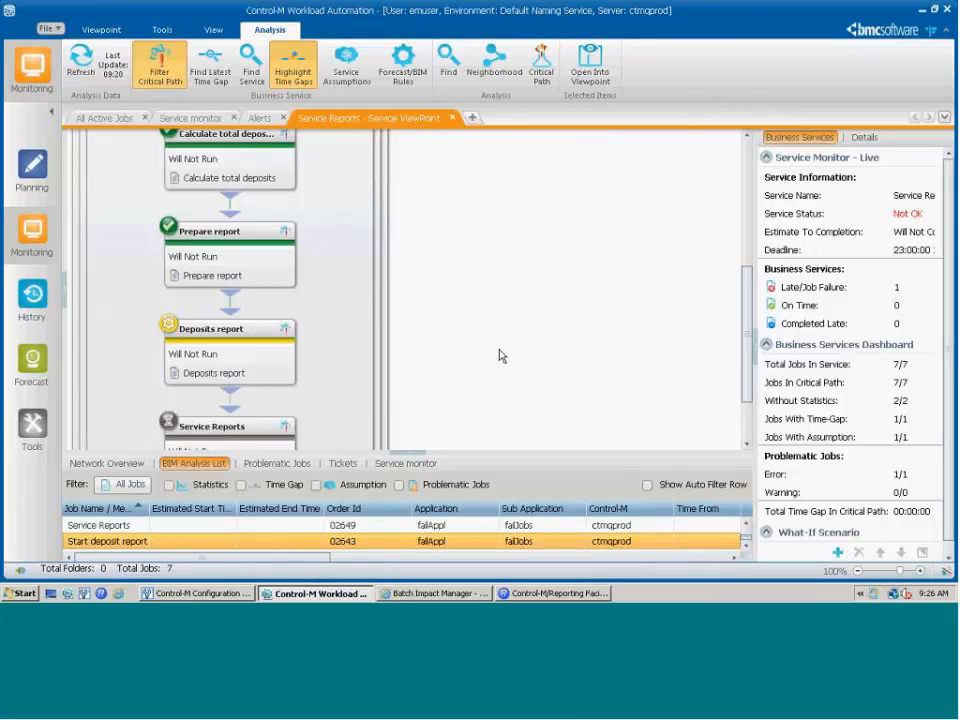
# - Switch to the Batch Impact Manager web page and log in with the account password
pyautogui.click(425, 594)
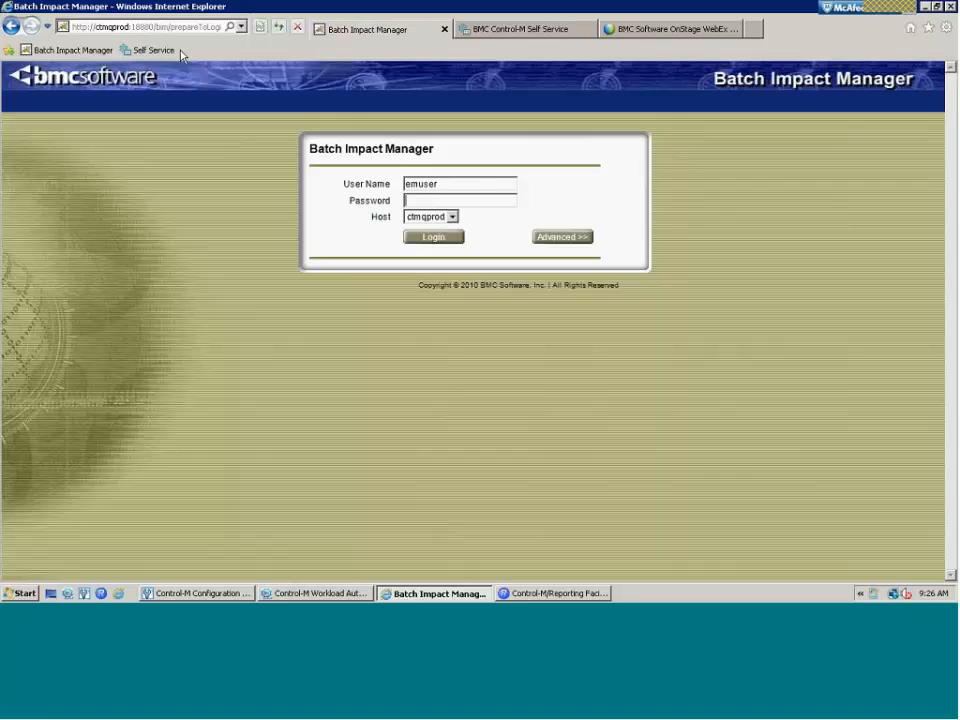
pyautogui.write('empass')
pyautogui.press('Return')
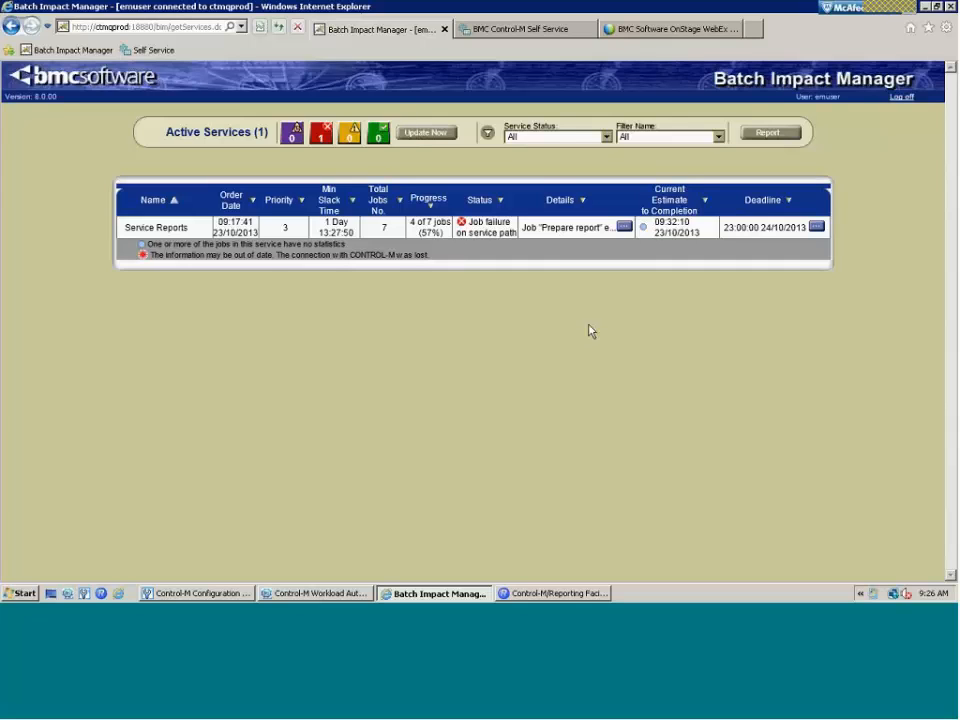
# - Check the Service Reports failure details and confirm its 23:00 deadline is left unchanged
pyautogui.click(624, 226)
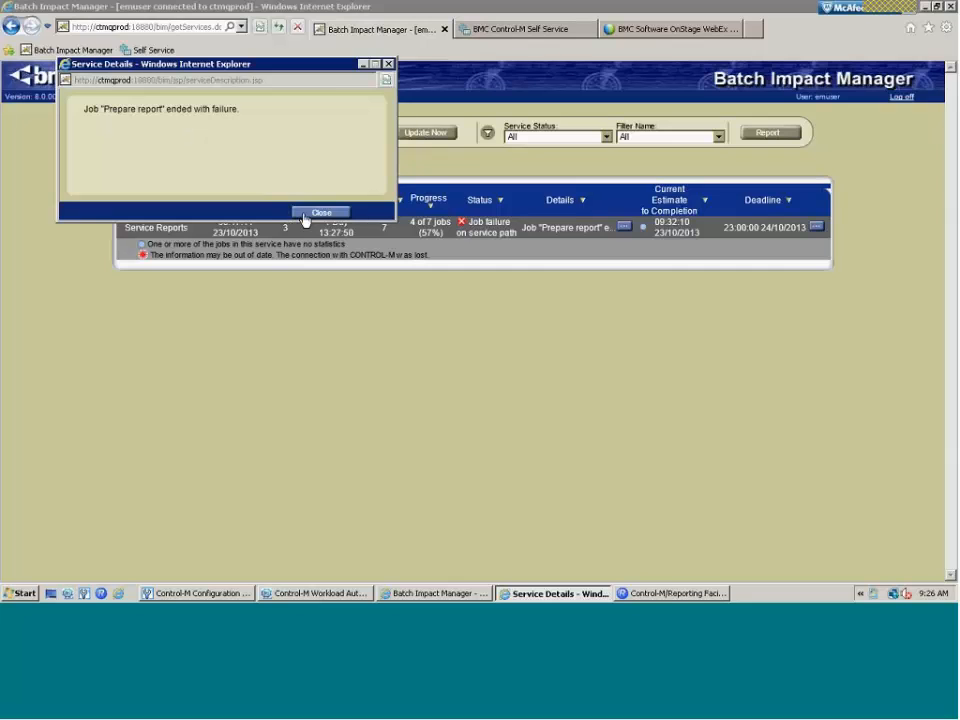
pyautogui.click(304, 215)
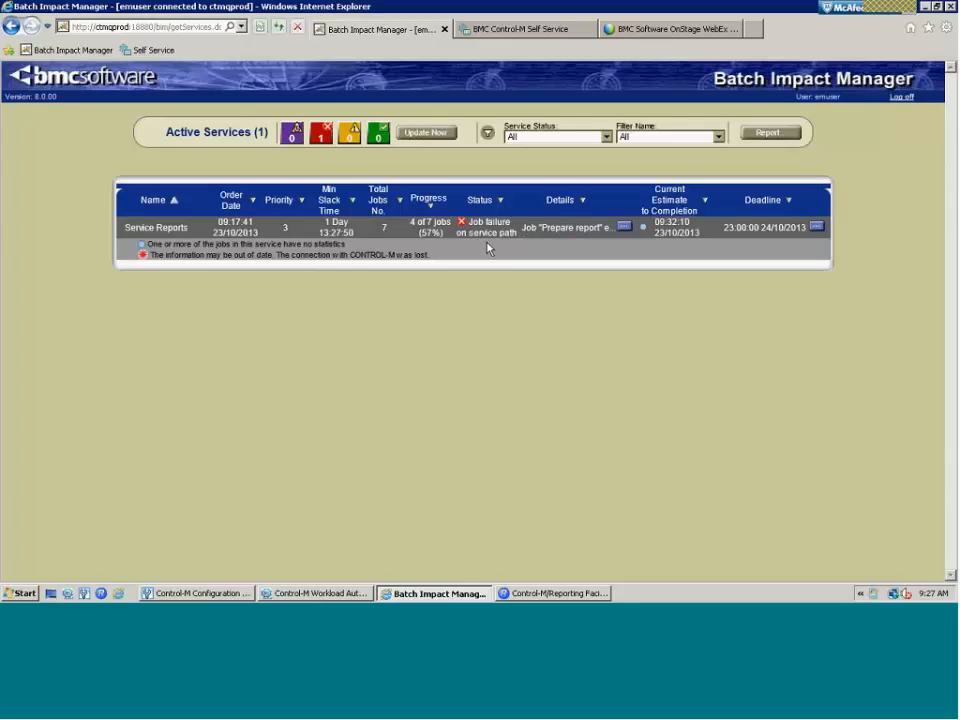
pyautogui.click(816, 228)
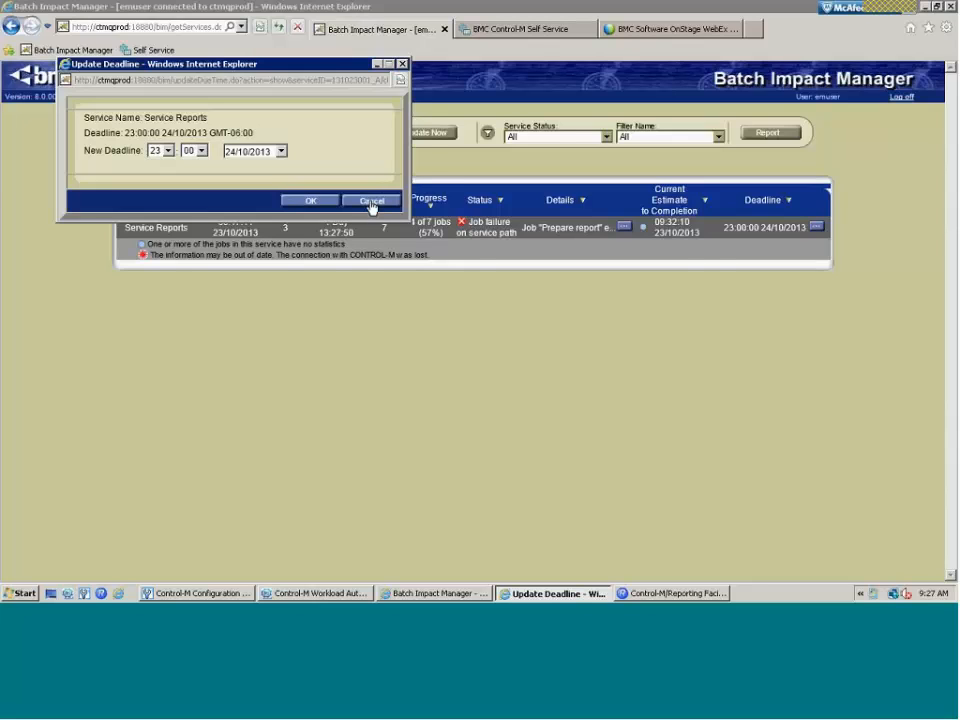
pyautogui.click(371, 201)
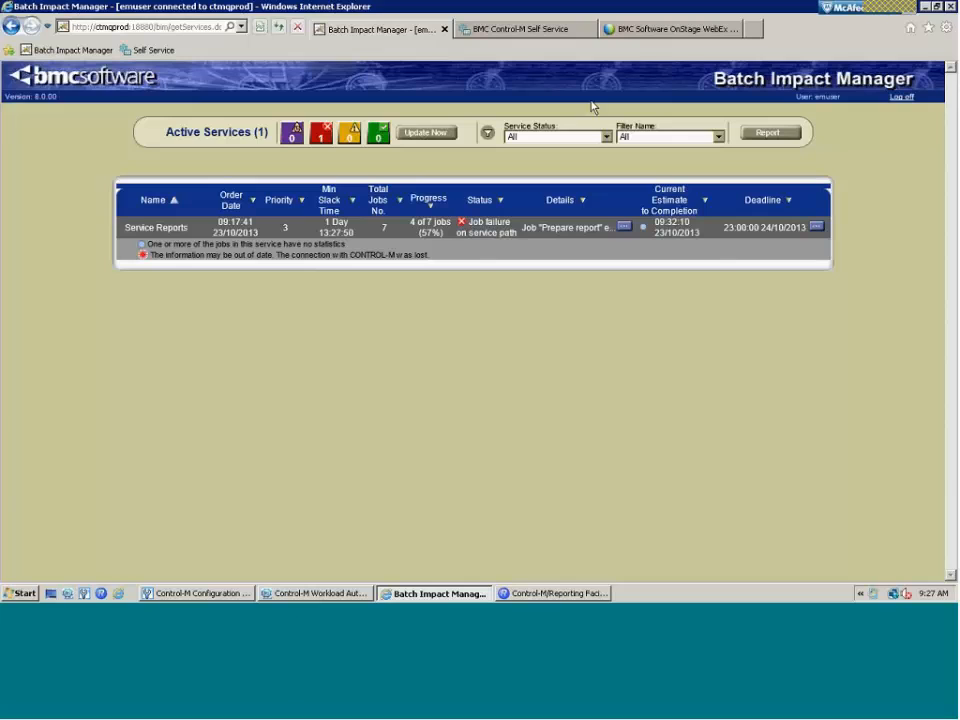
# - Submit a Control-M Self Service login attempt and dismiss the failed-login message
pyautogui.click(548, 38)
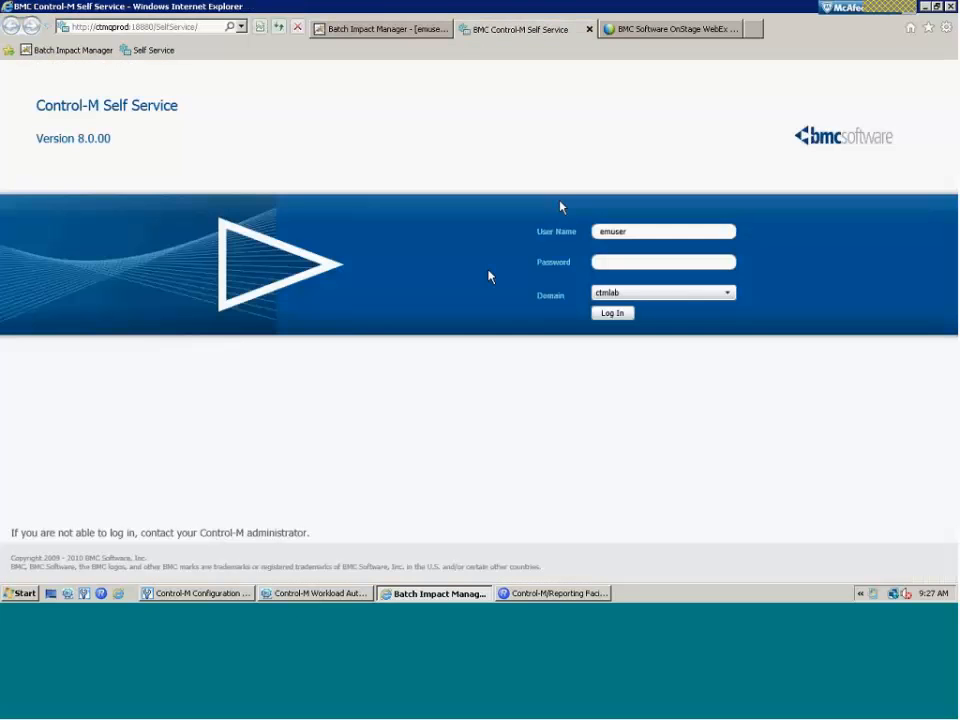
pyautogui.click(617, 262)
pyautogui.write('em')
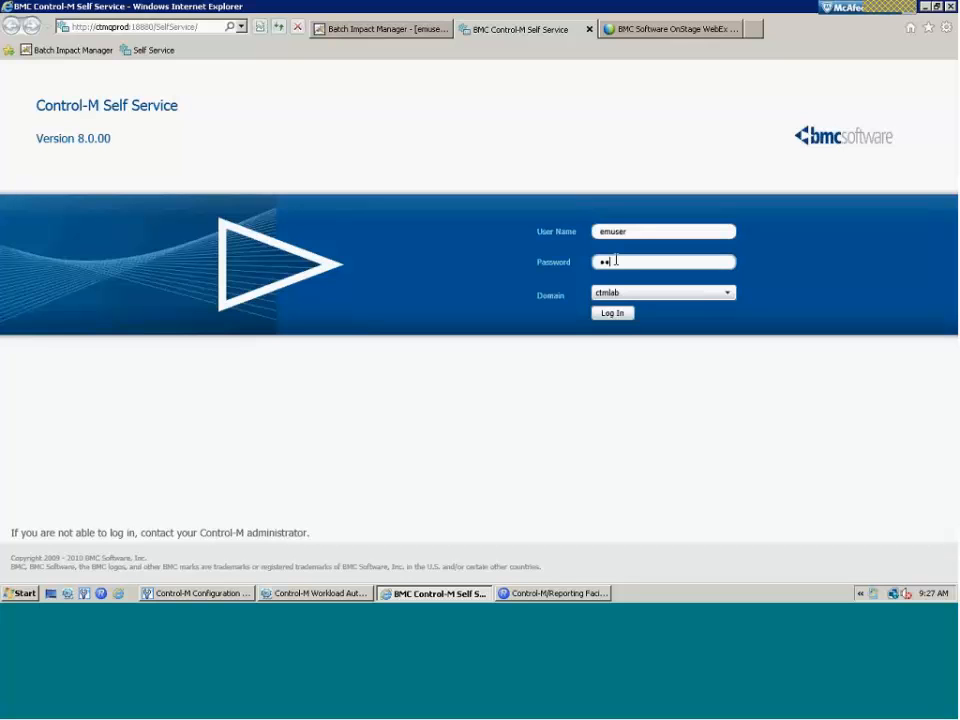
pyautogui.write('user')
pyautogui.press('Return')
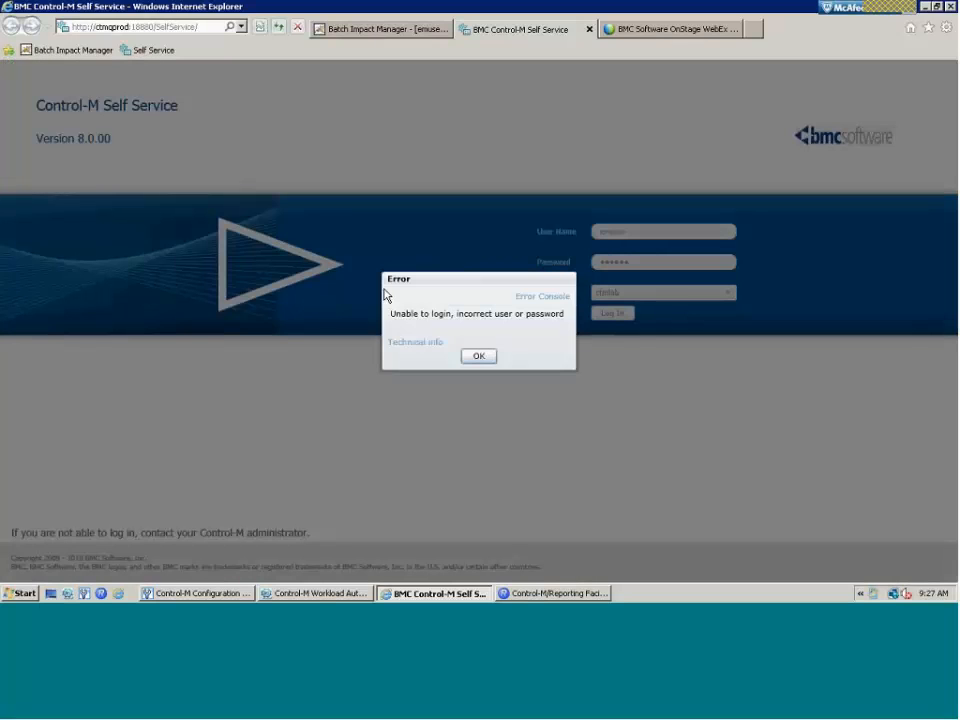
pyautogui.click(488, 355)
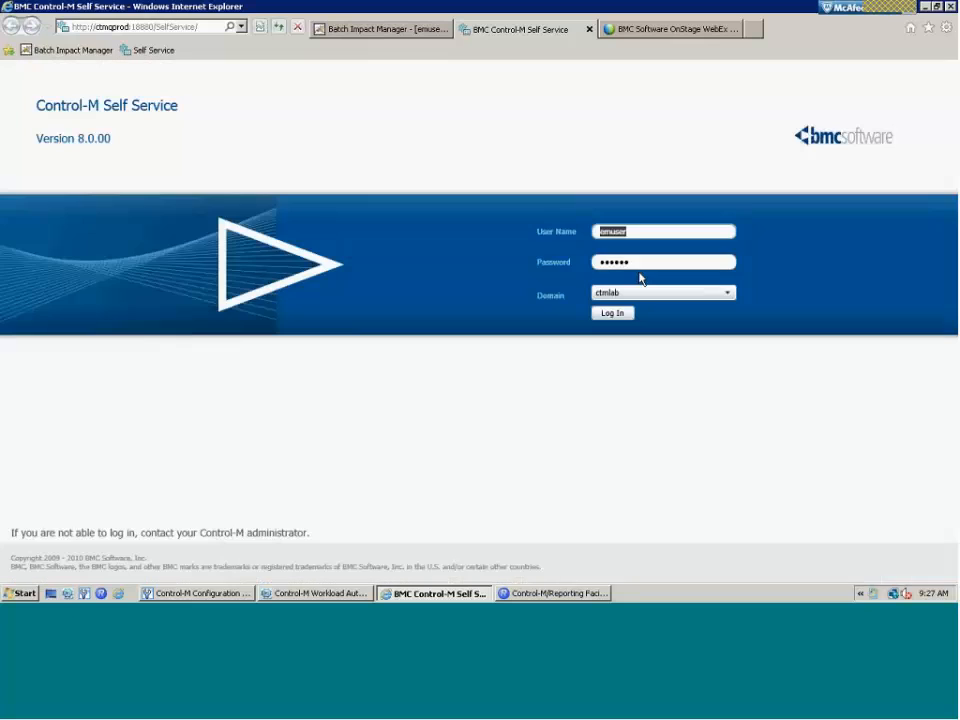
# - Correct the mistyped password and log in to Control-M Self Service
pyautogui.click(566, 264)
pyautogui.write('•••')
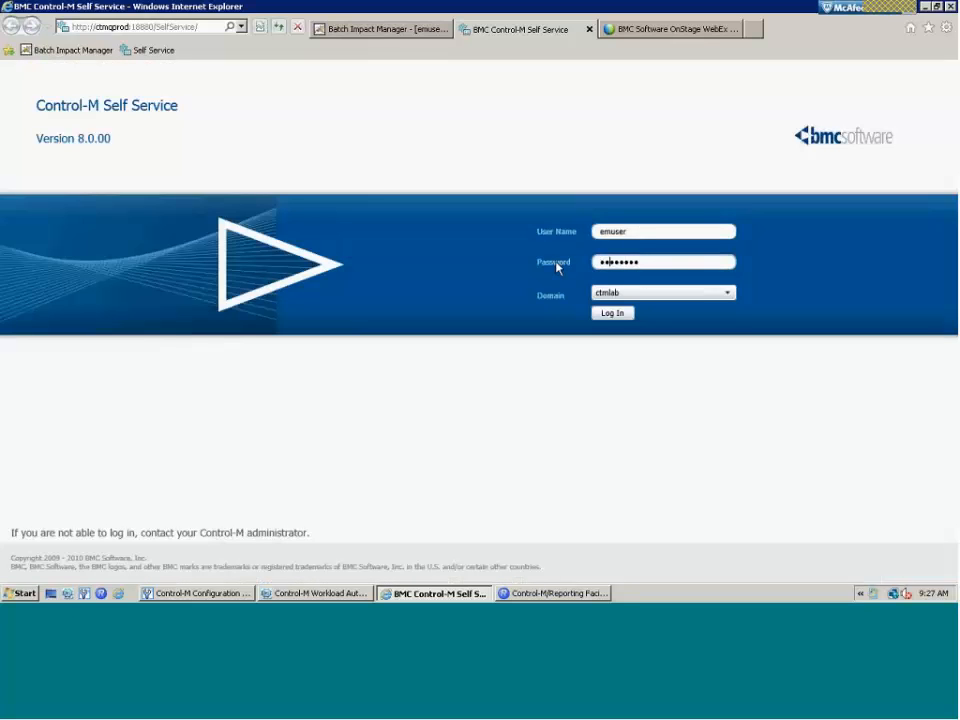
pyautogui.press('Right')
pyautogui.press('Right')
pyautogui.press('Delete')
pyautogui.press('Delete')
pyautogui.press('Delete')
pyautogui.press('Delete')
pyautogui.press('BackSpace')
pyautogui.press('BackSpace')
pyautogui.press('BackSpace')
pyautogui.press('BackSpace')
pyautogui.press('BackSpace')
pyautogui.write('••••••')
pyautogui.press('Return')
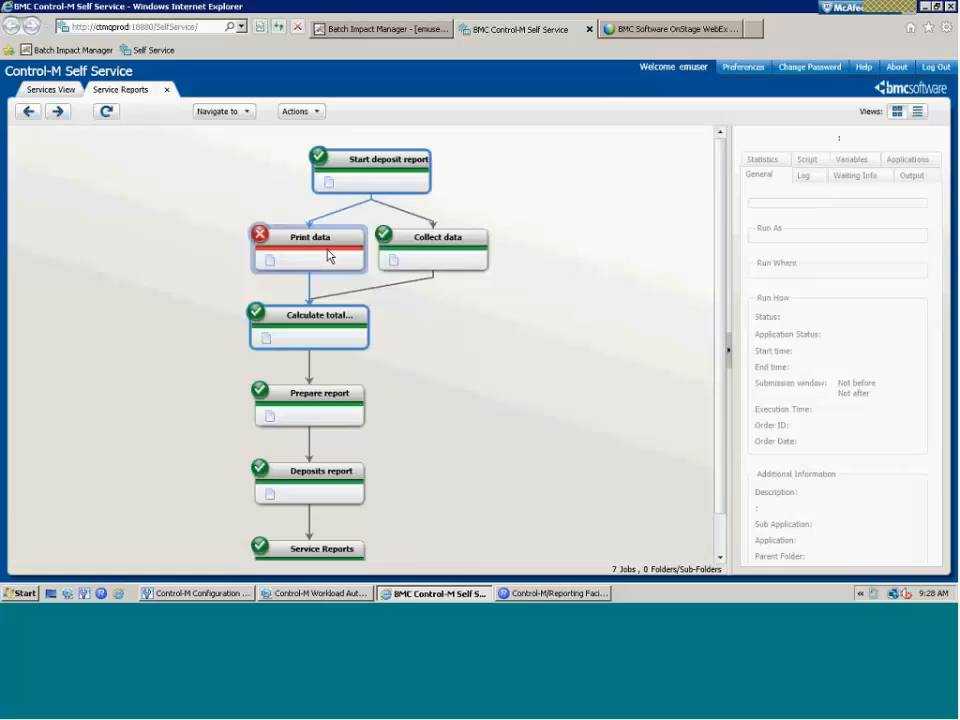
# - Inspect the failed Print data job and Prepare report's actions, then advance to the Review slide
pyautogui.click(329, 254)
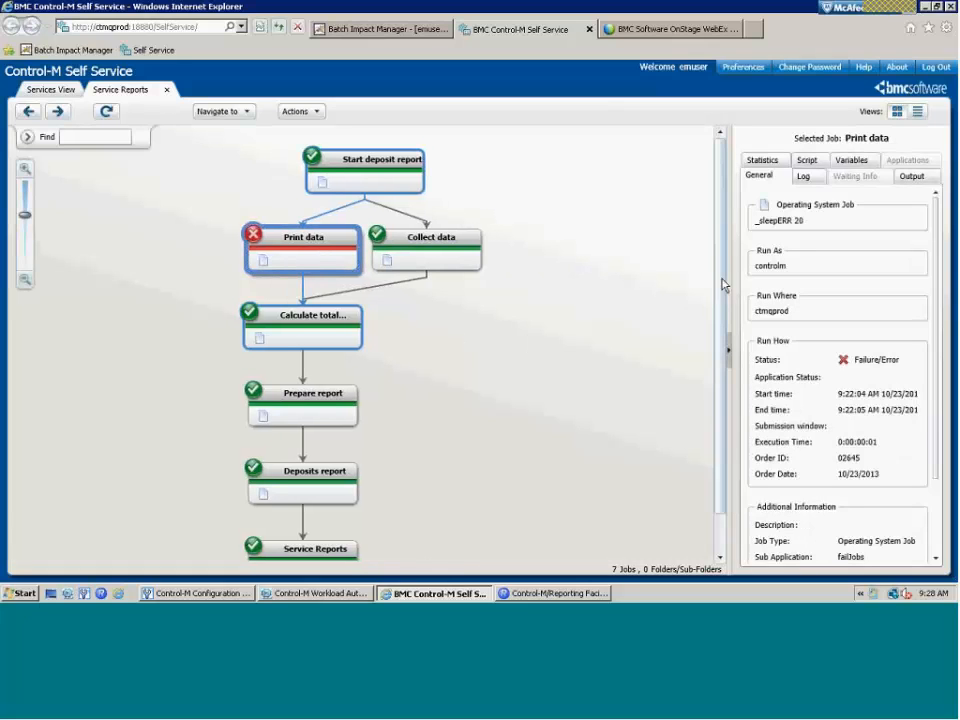
pyautogui.moveTo(722, 288); pyautogui.dragTo(724, 343)
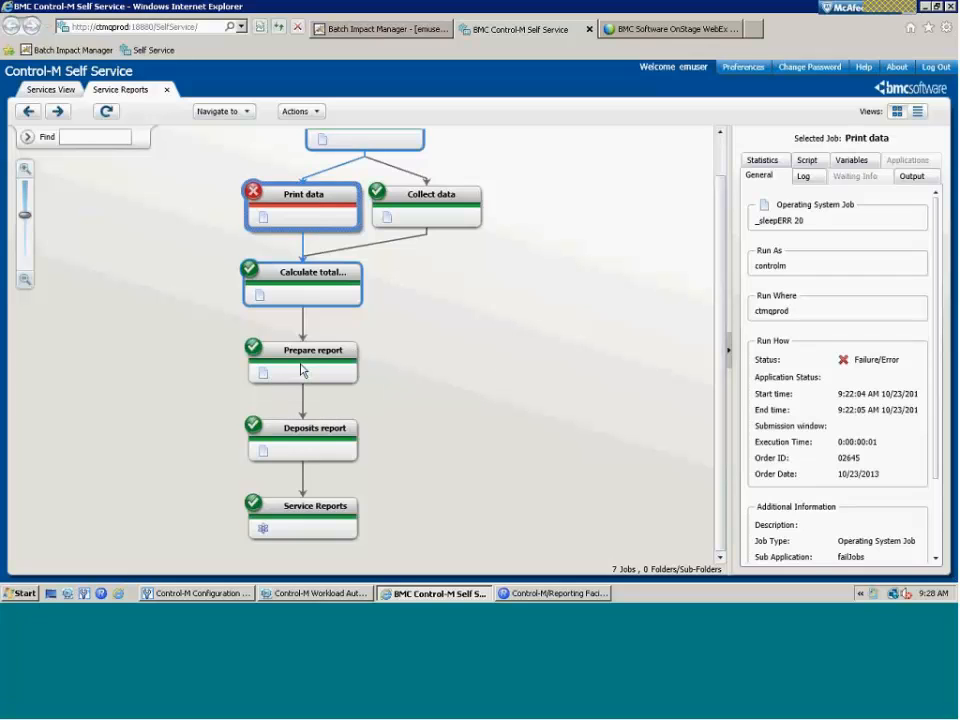
pyautogui.rightClick(310, 365)
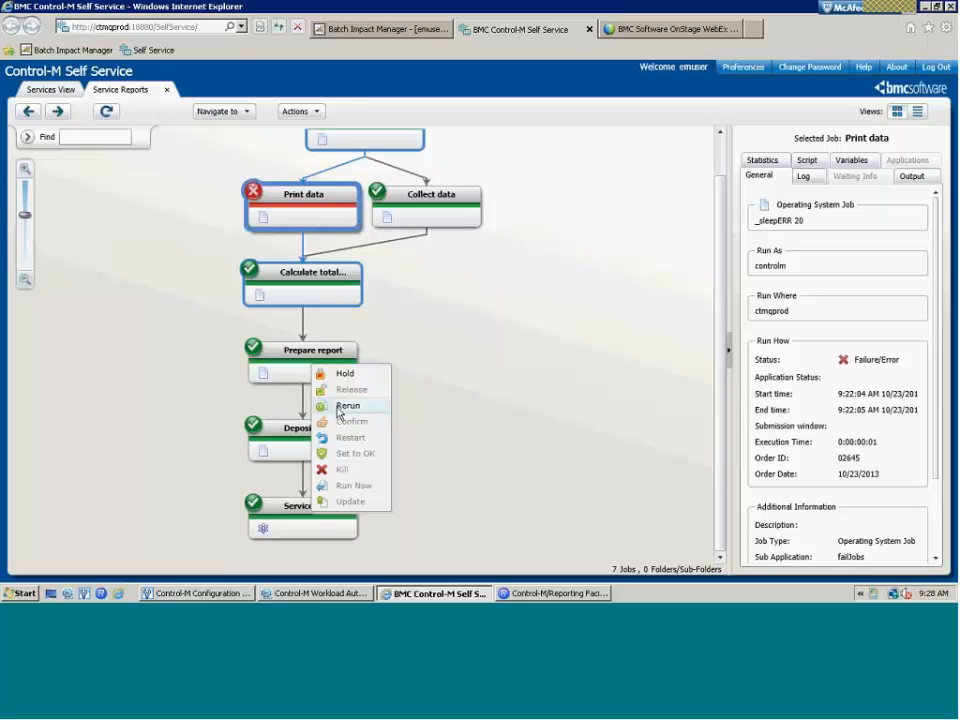
pyautogui.click(485, 379)
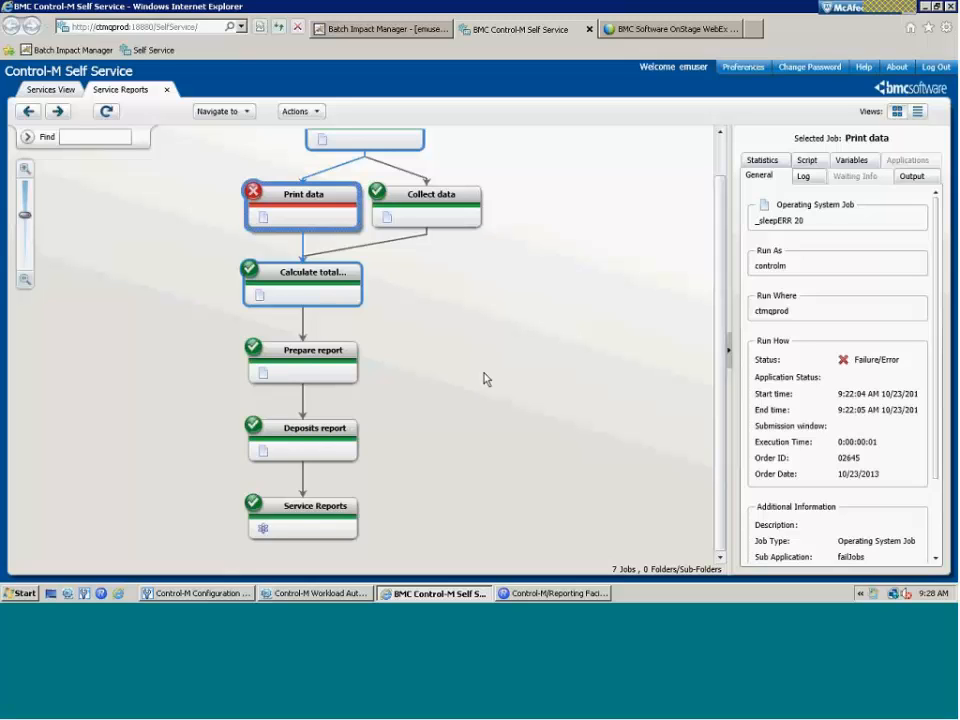
pyautogui.click(485, 379)
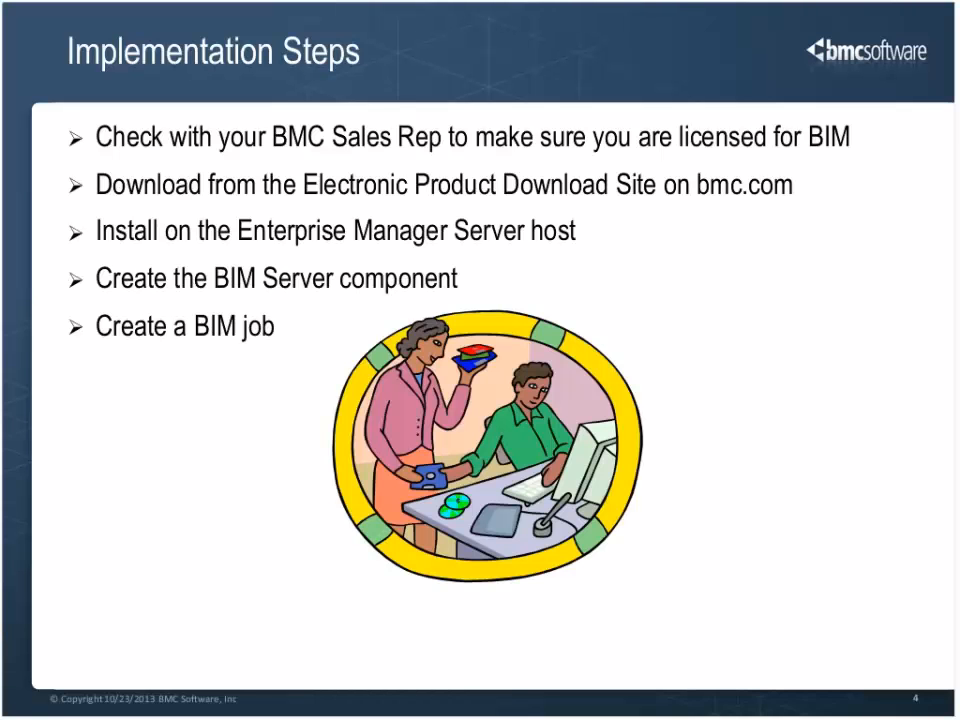
pyautogui.press('Right')
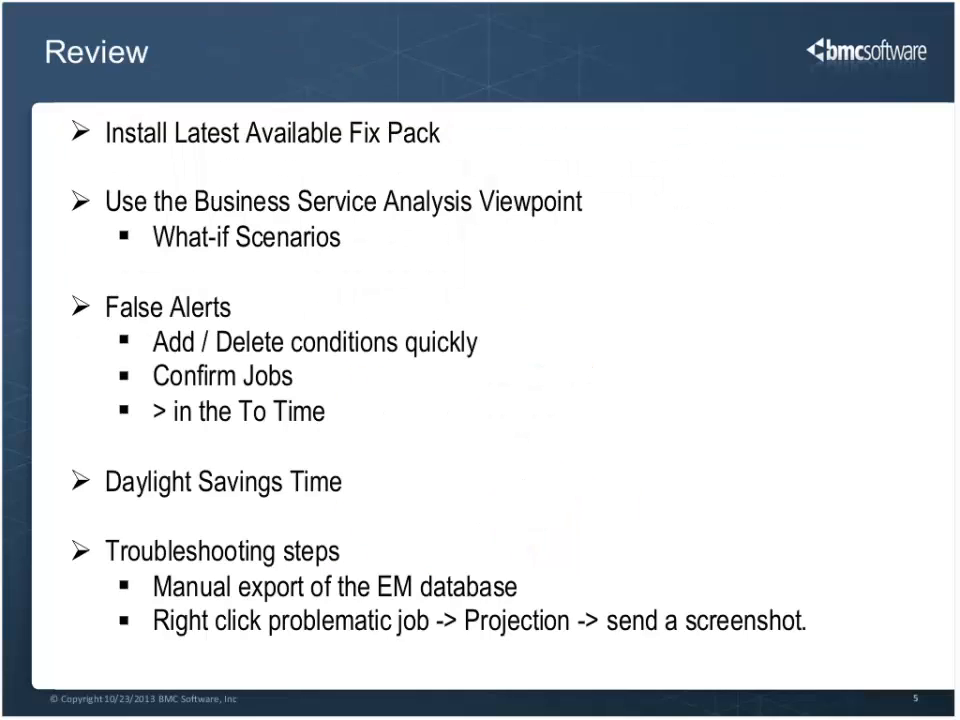